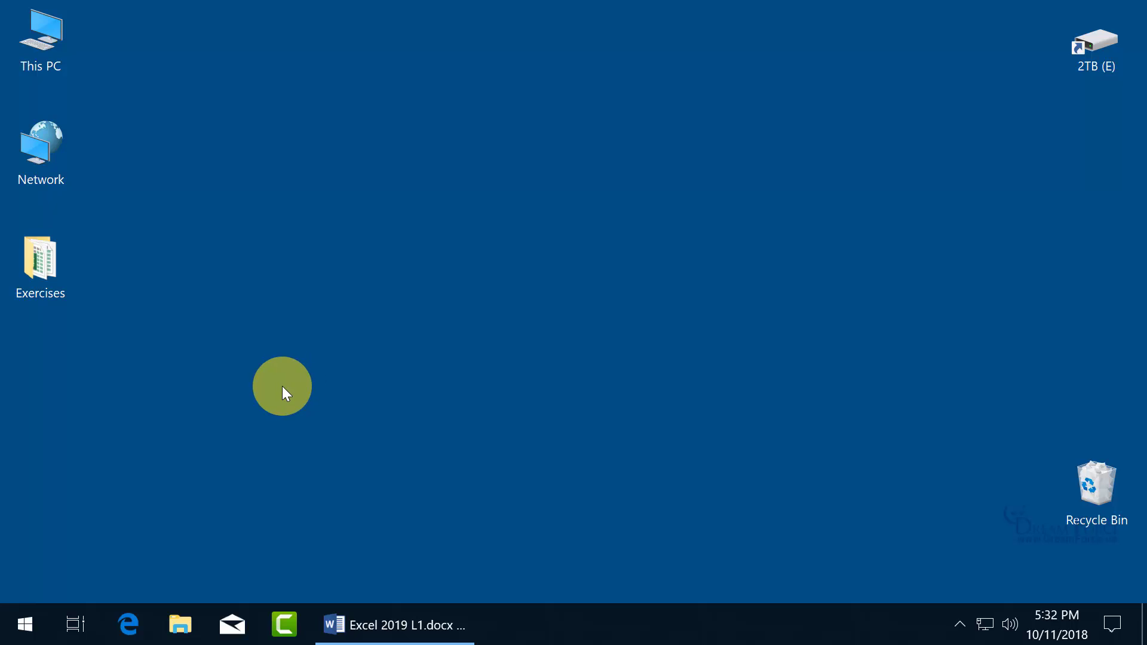
Open the Start menu and scroll the app list to the E section showing Excel.
left_click(25, 626)
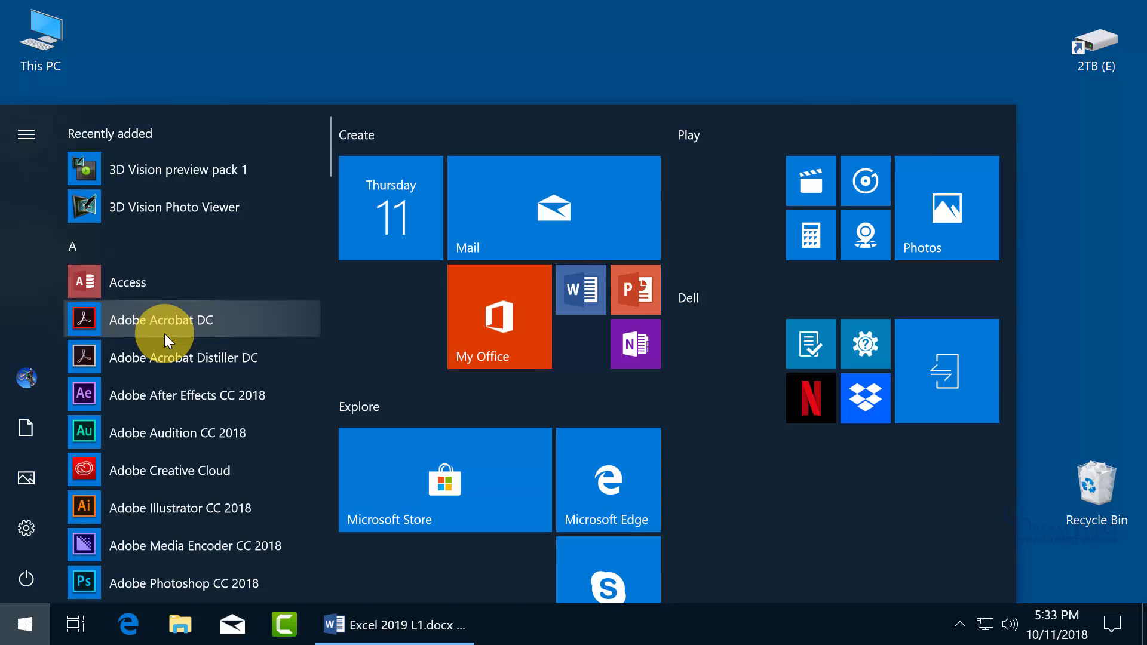
scroll(163, 334, "down", 12)
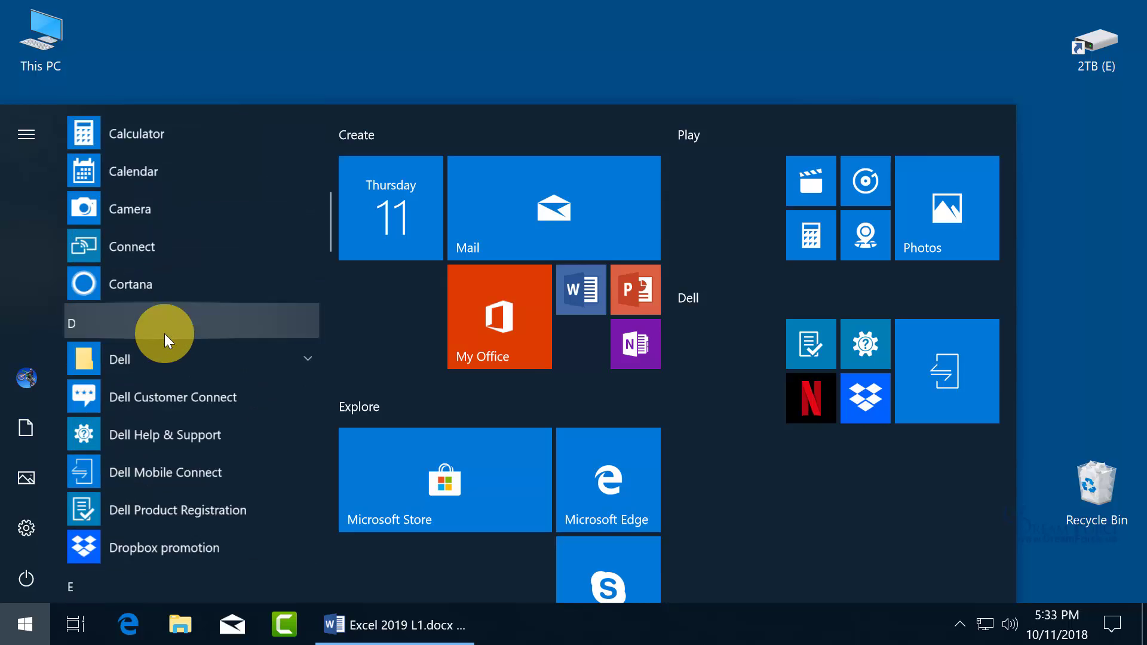
scroll(163, 334, "down", 1)
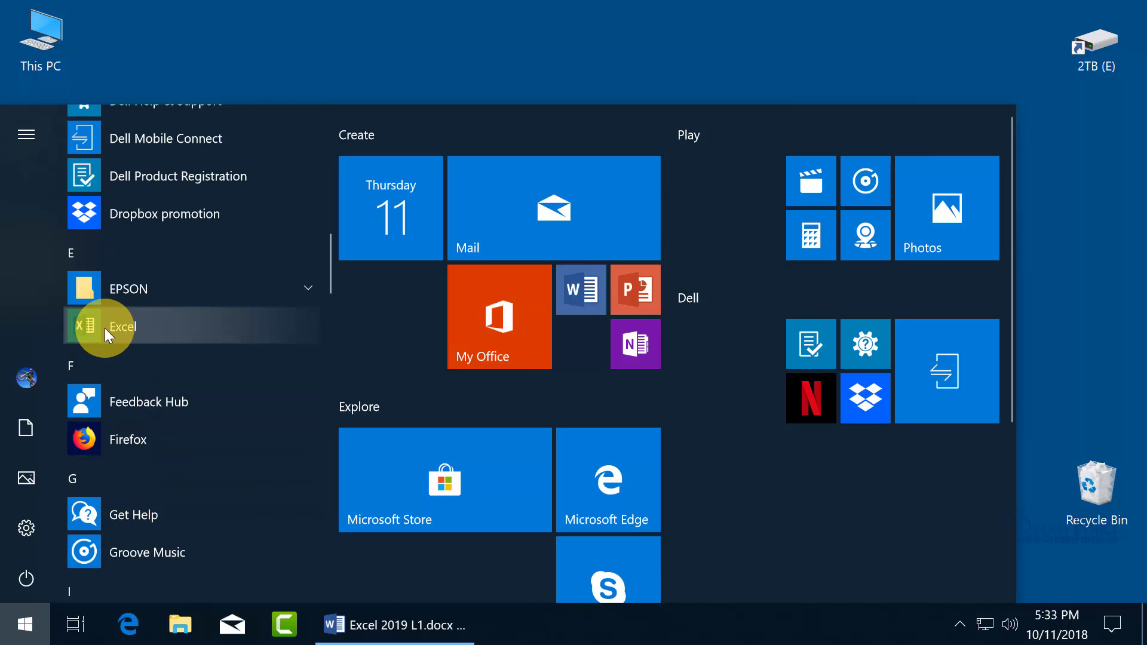
Drag Excel from the app list onto the desktop to create a shortcut below Exercises.
left_click_drag(105, 328, 54, 353)
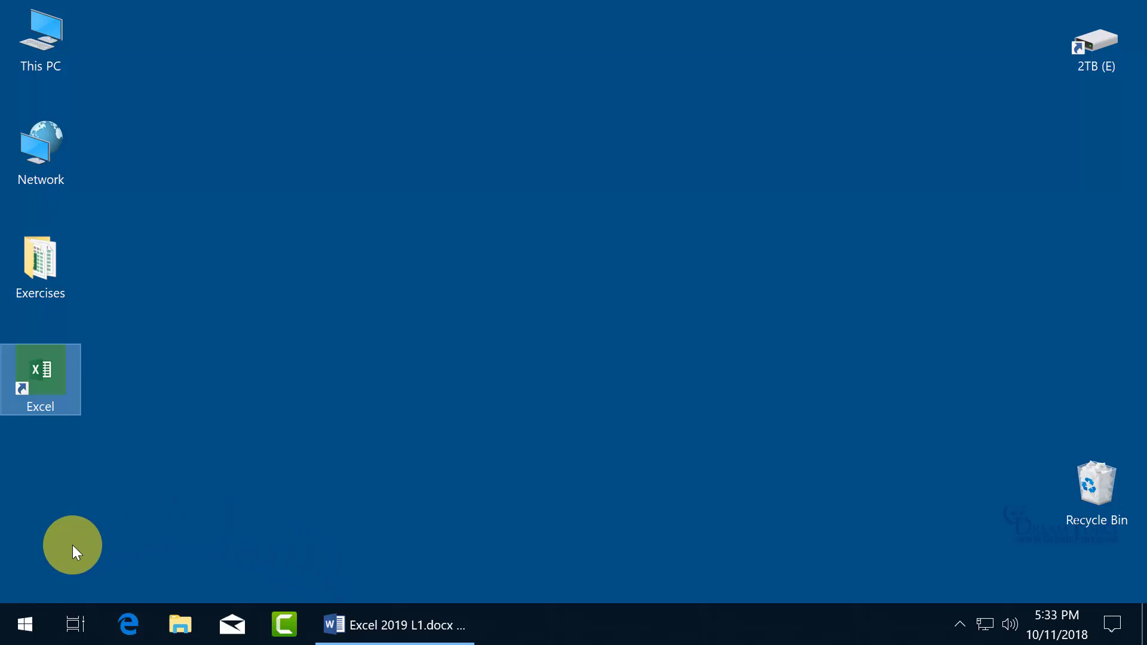
Pin Excel to the taskbar from Start, move its icon beside Camtasia, and close Start.
left_click(22, 622)
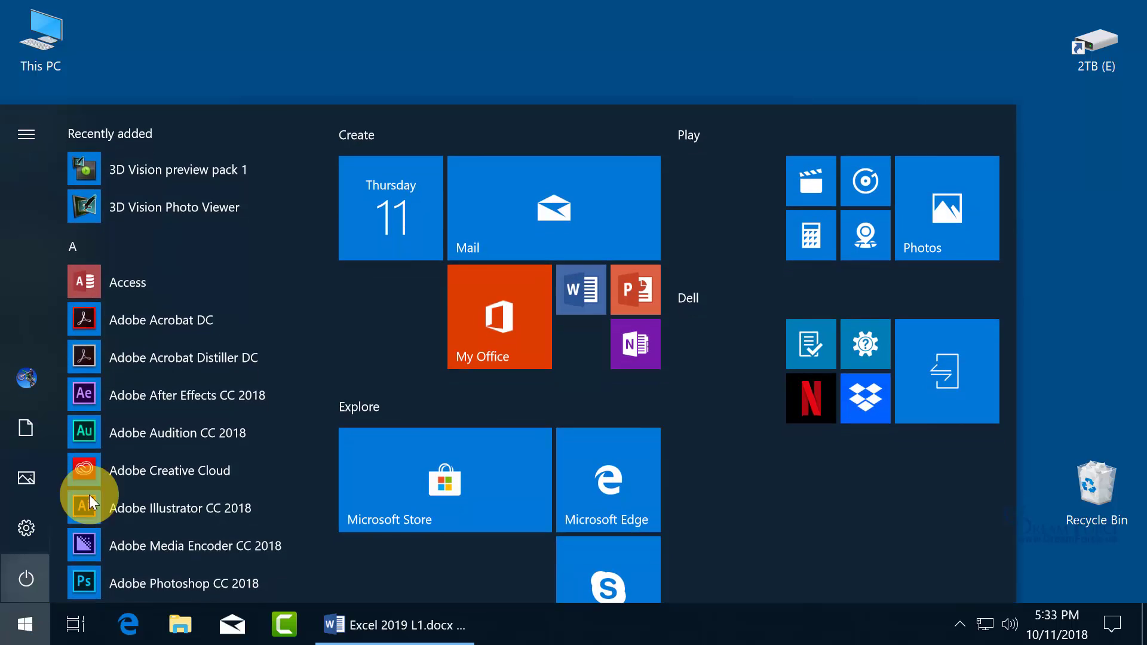
scroll(203, 376, "down", 12)
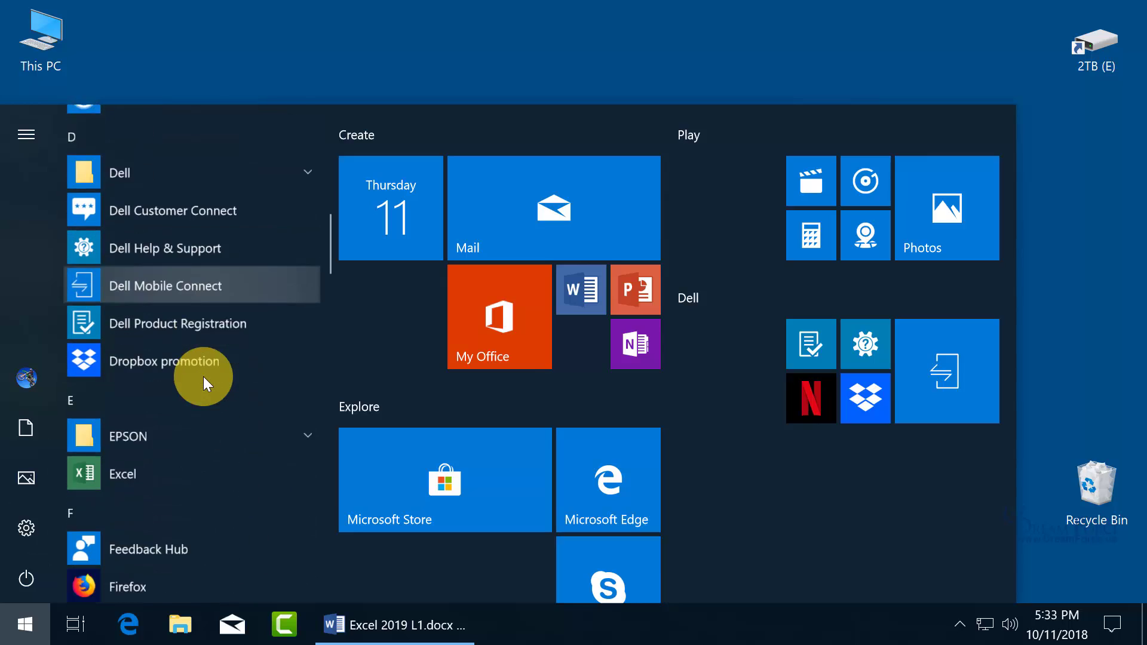
scroll(203, 376, "down", 1)
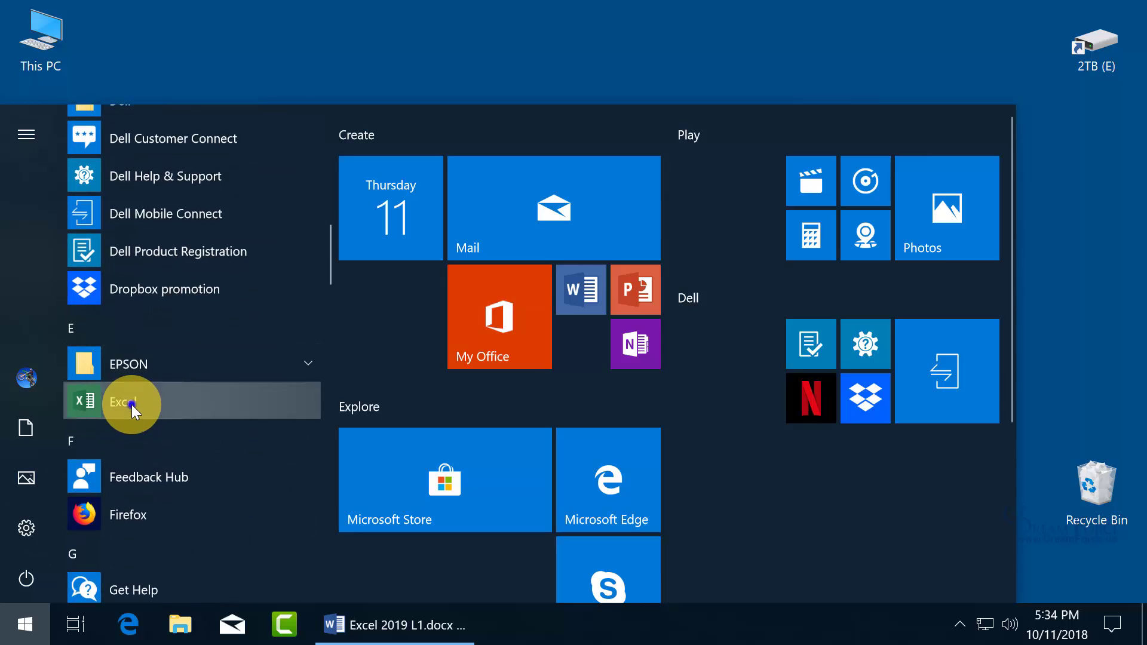
right_click(132, 404)
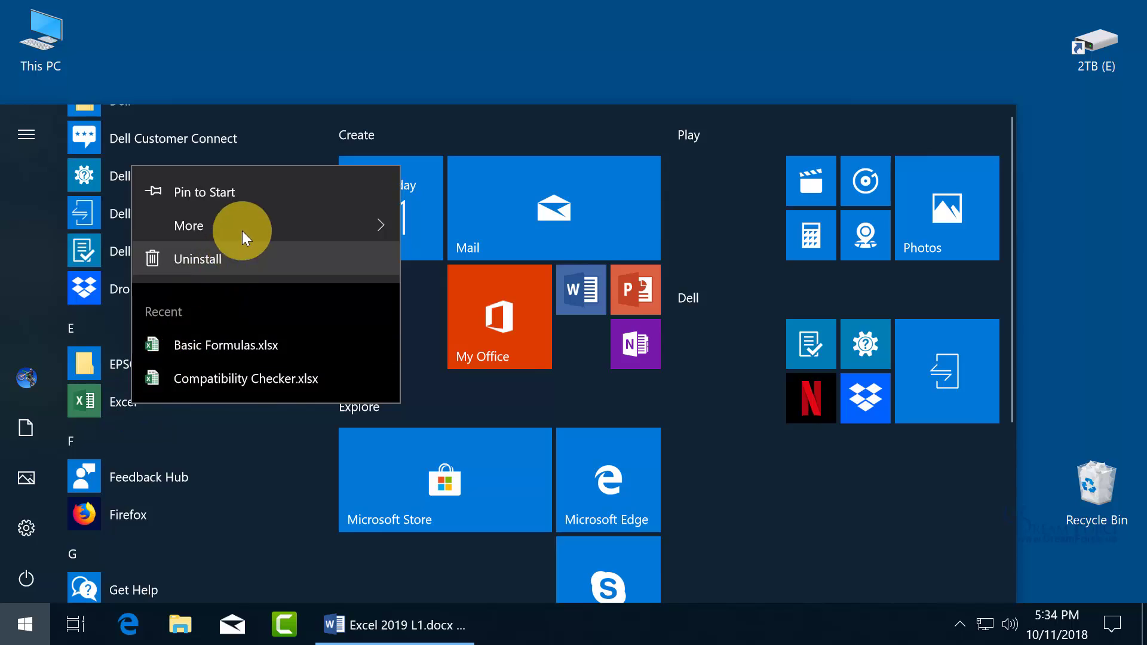
mouse_move(244, 228)
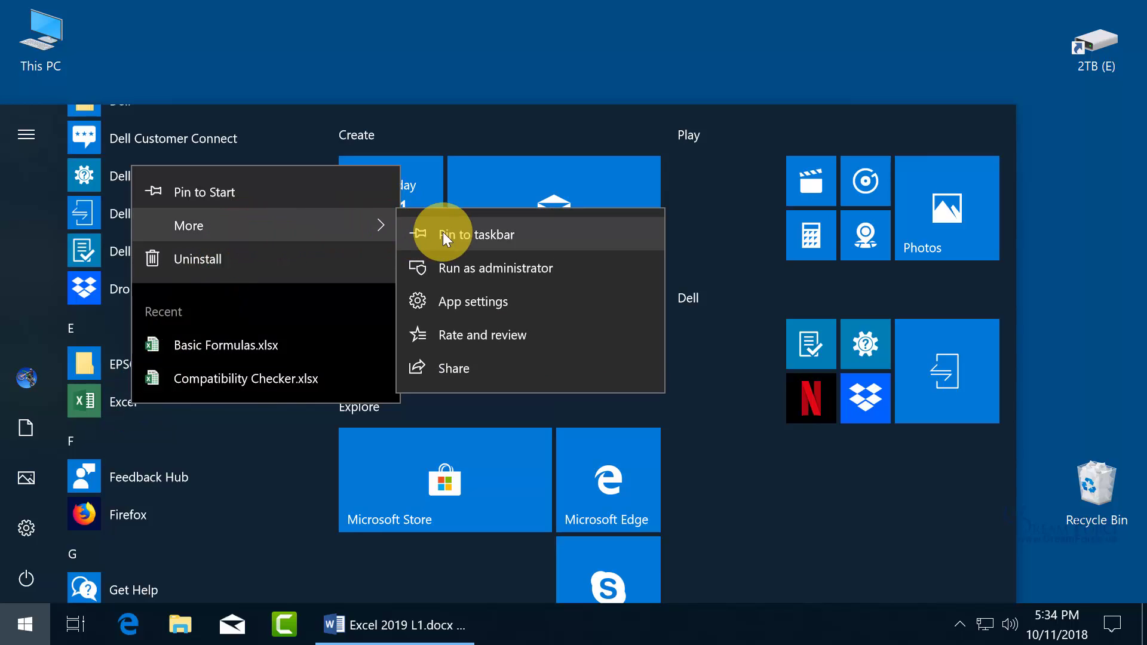
left_click(493, 238)
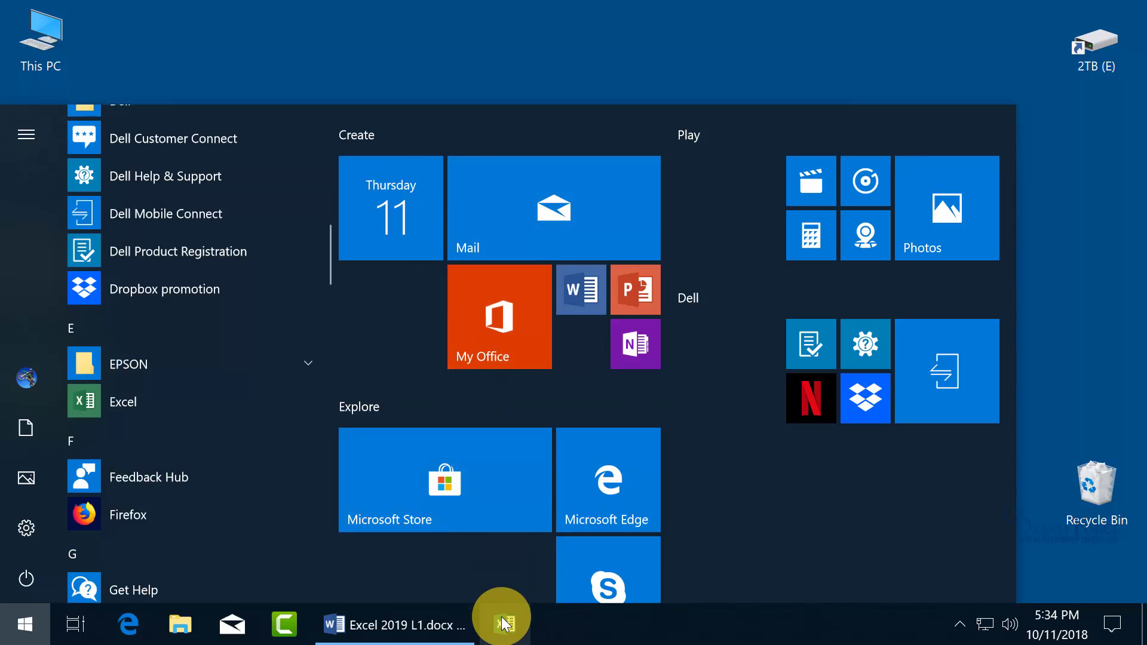
left_click_drag(504, 622, 327, 626)
left_click(469, 66)
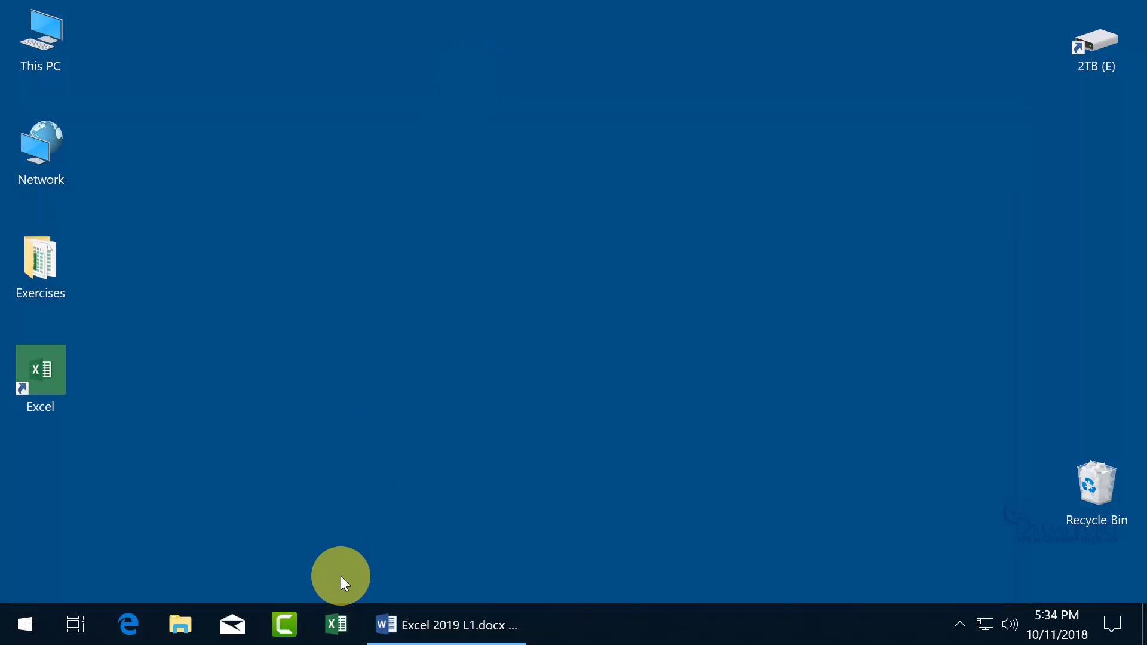
Launch Excel 2019 from its pinned taskbar icon to the start screen.
left_click(337, 625)
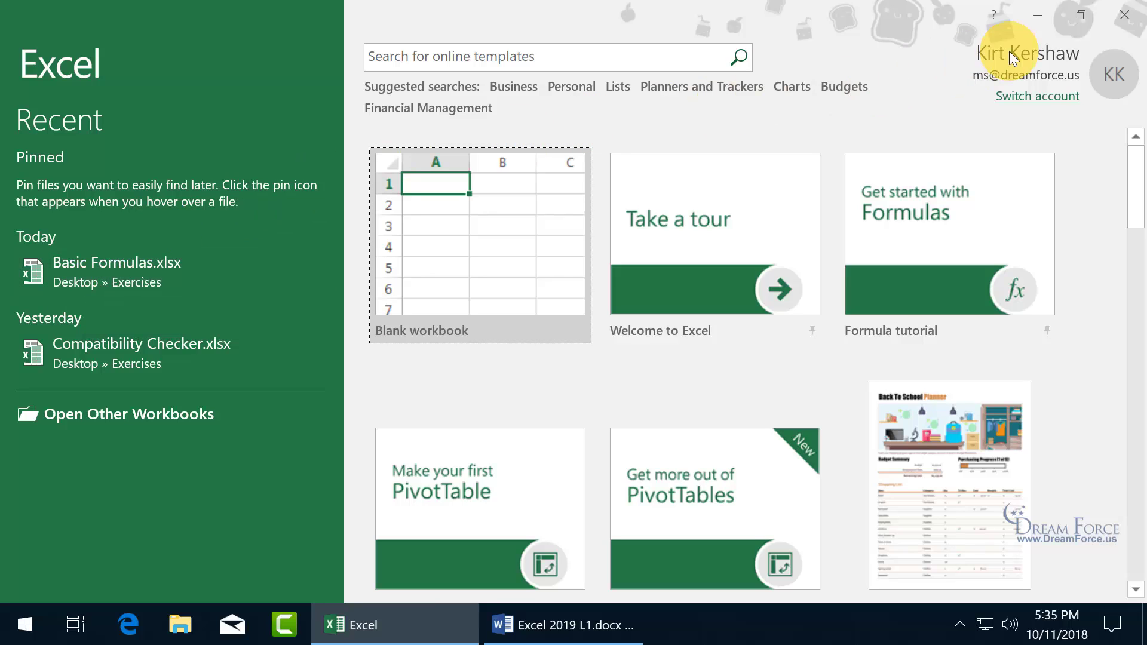
Minimize Excel, review the Exercises folder's workbooks, close it, and restore Excel.
left_click(1044, 13)
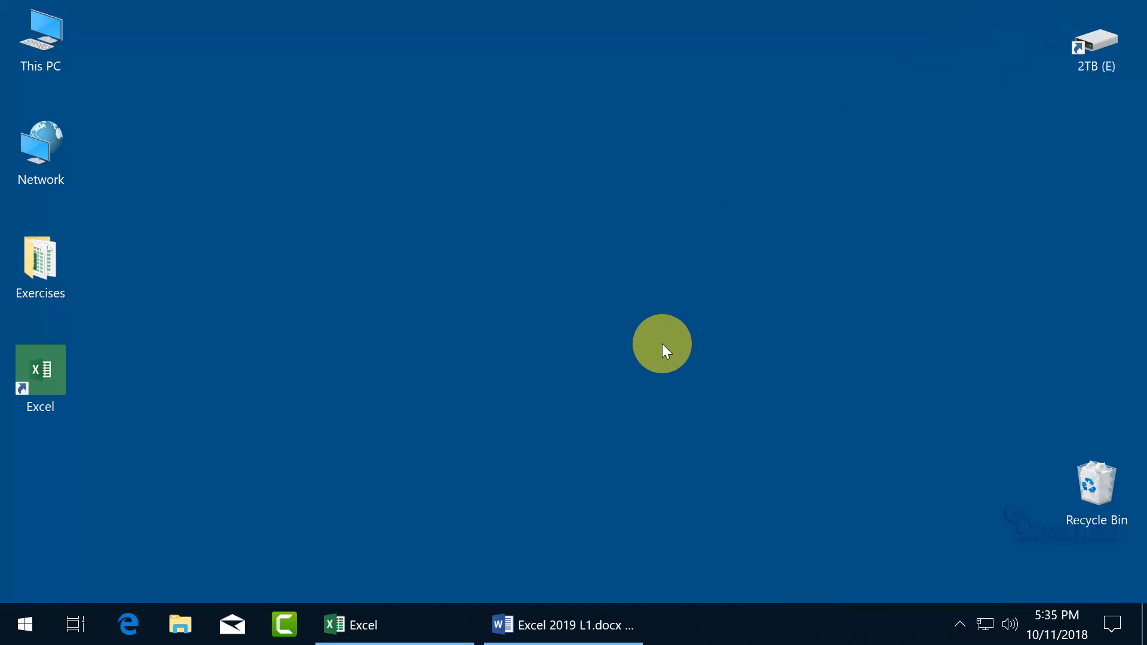
double_click(50, 257)
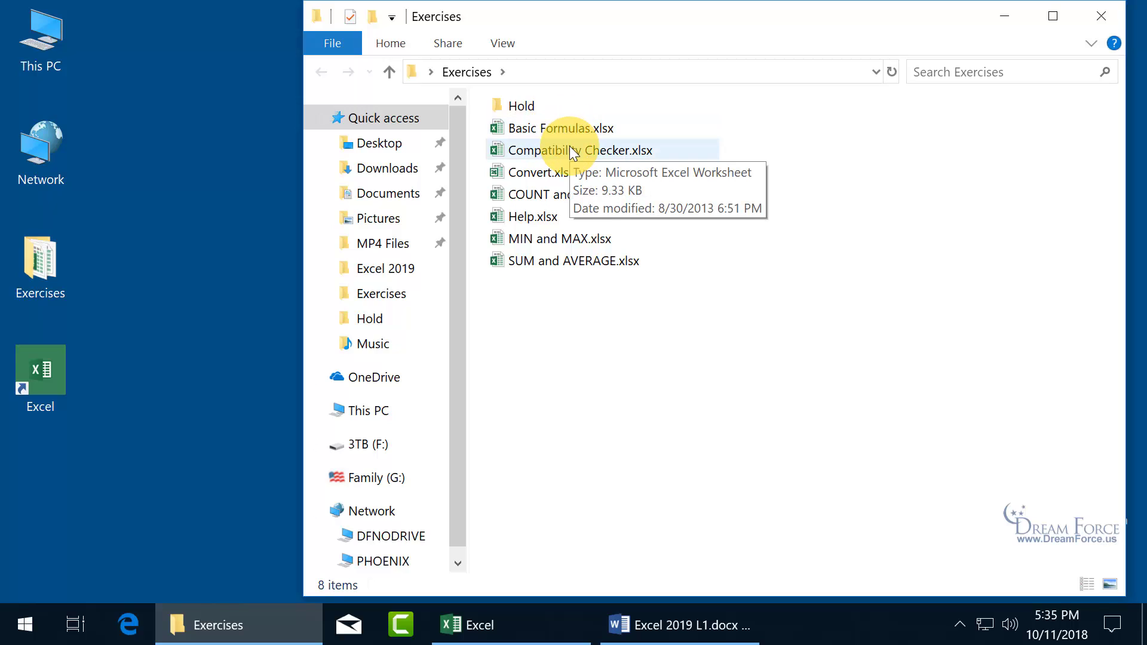
left_click(1101, 16)
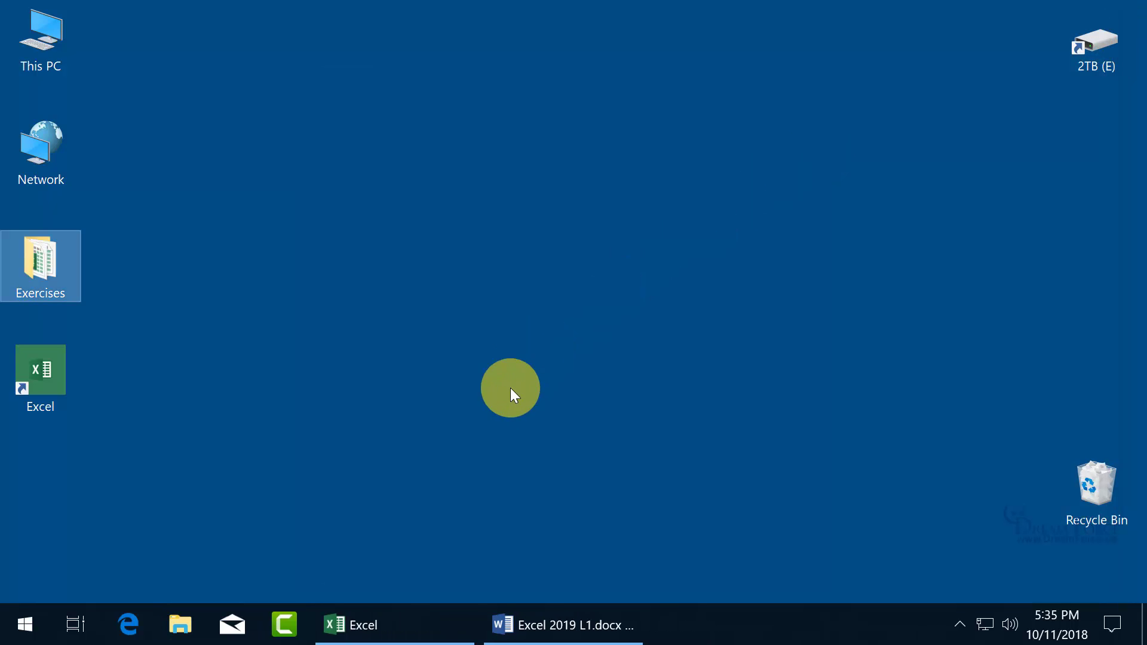
left_click(401, 622)
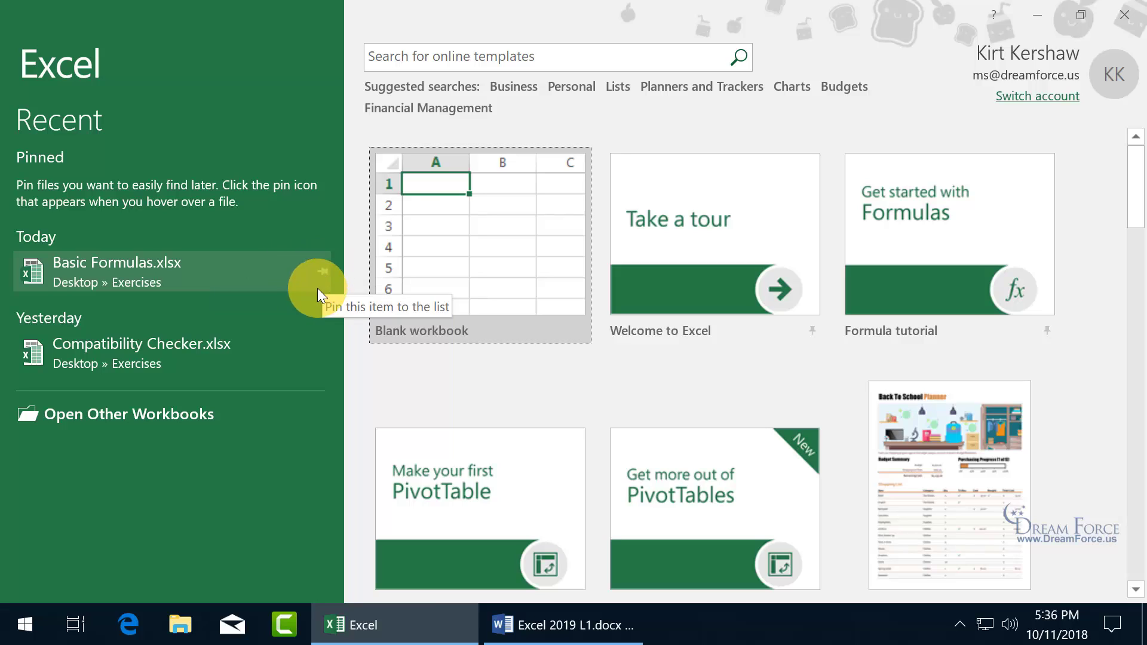
Pin Compatibility Checker.xlsx in the Recent list, then unpin it back under Today.
left_click(323, 353)
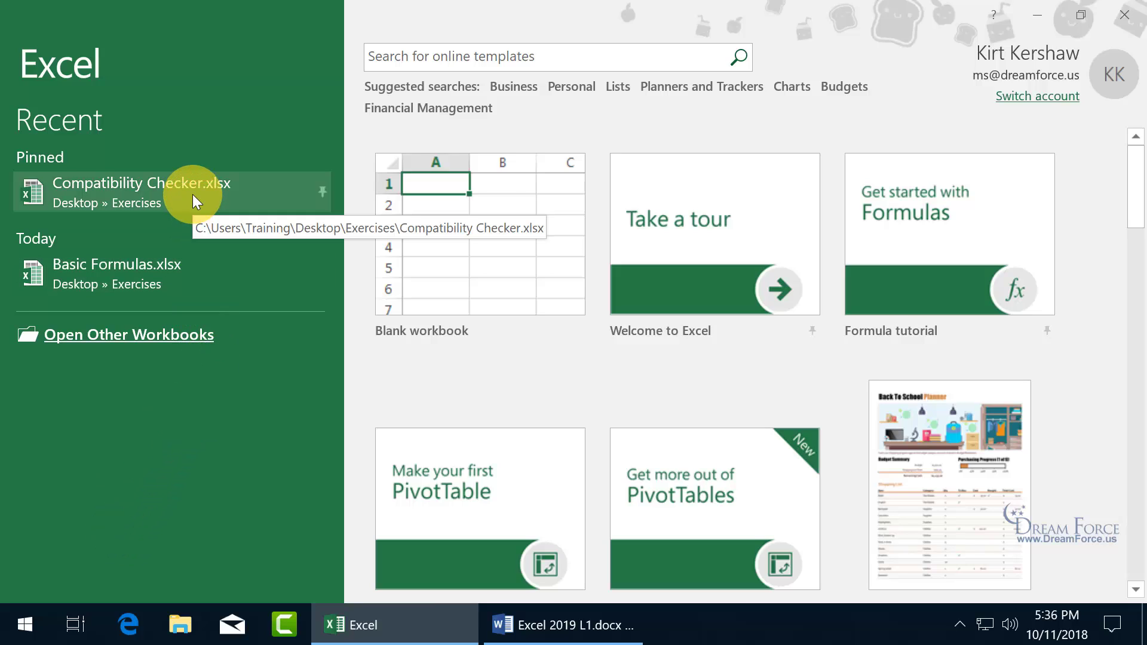
left_click(321, 192)
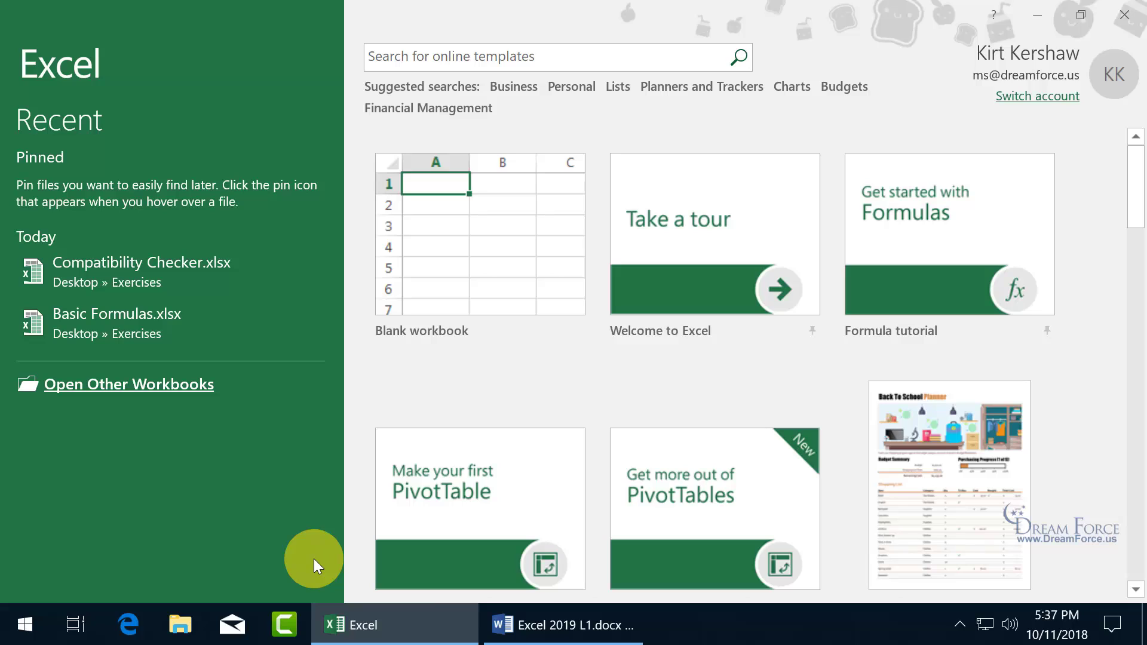
right_click(381, 619)
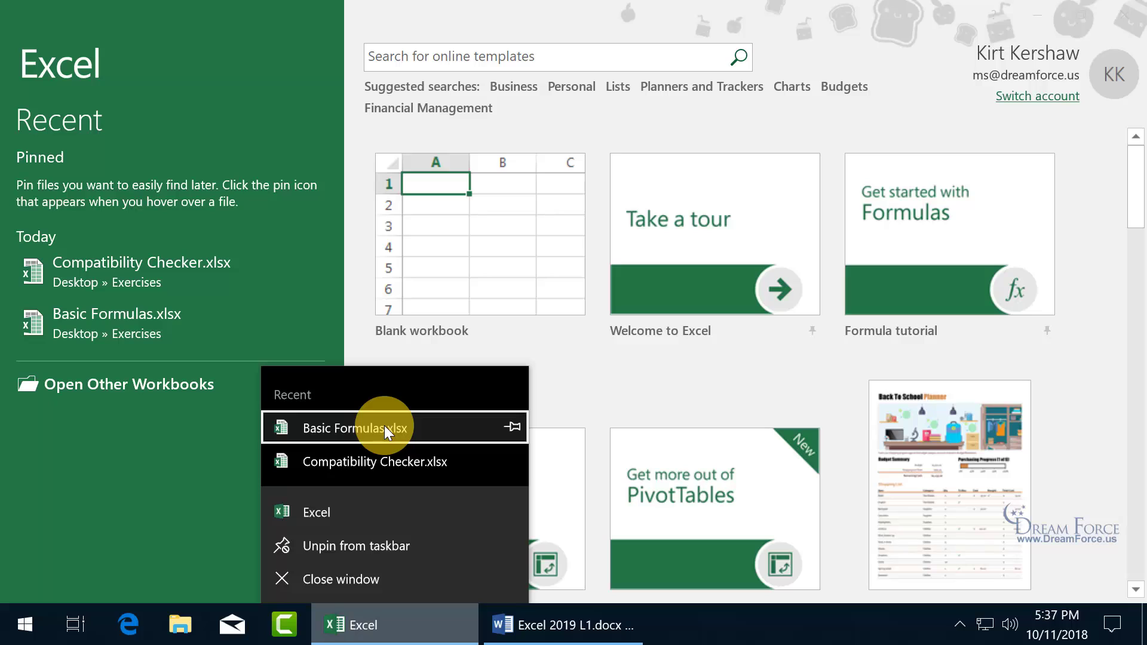
right_click(327, 429)
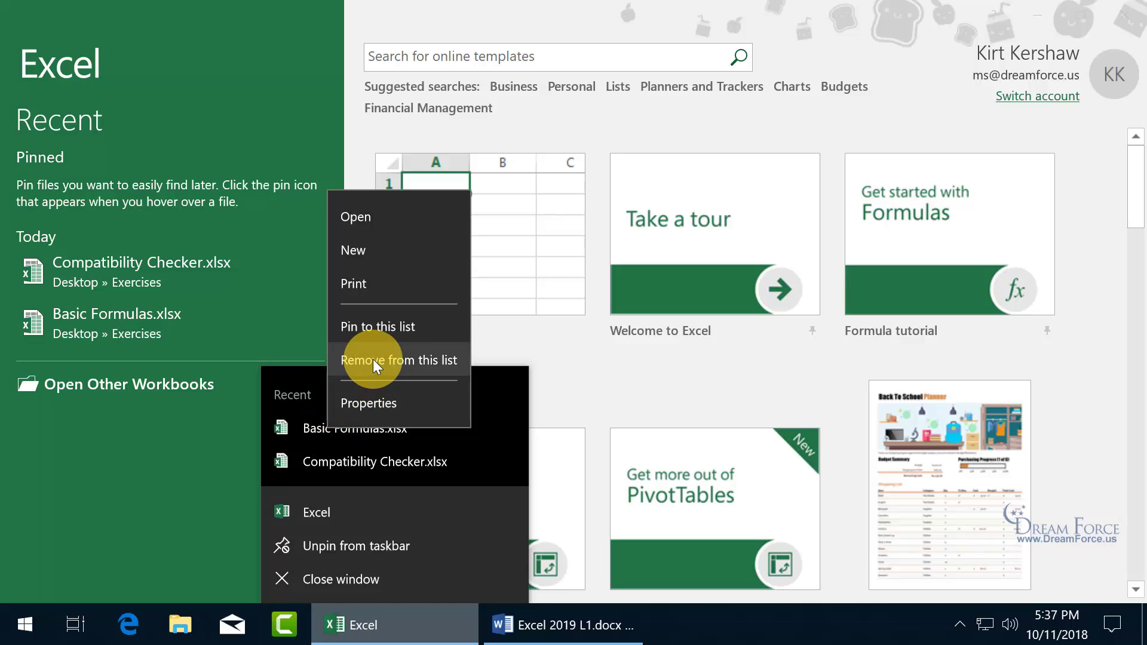
left_click(203, 343)
right_click(167, 314)
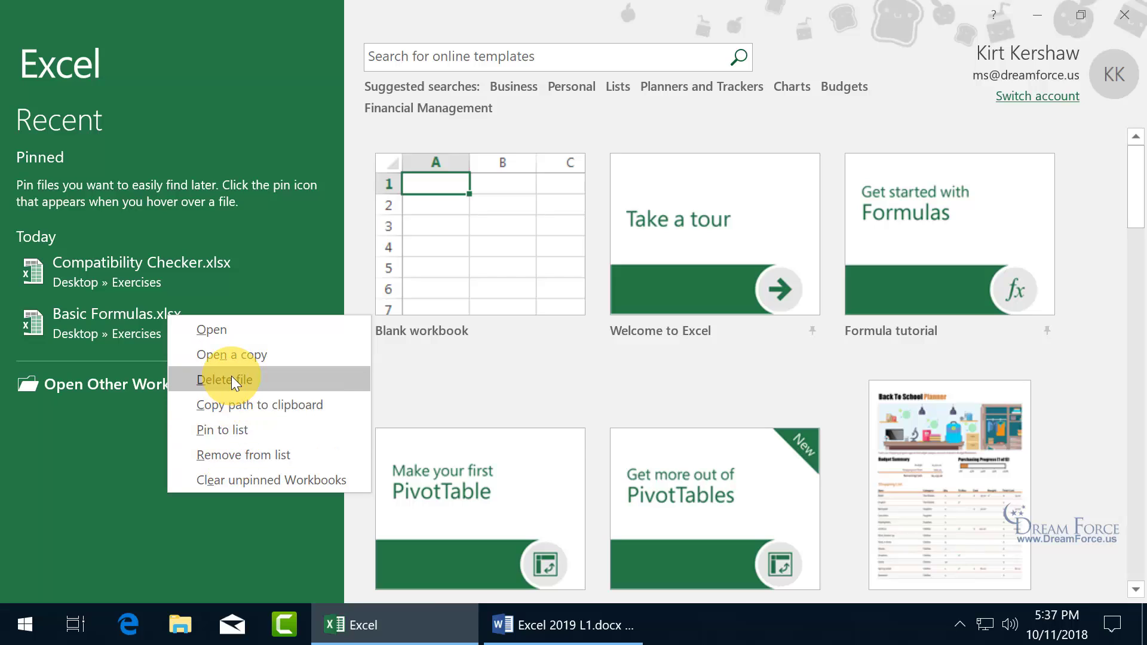
left_click(385, 625)
right_click(385, 624)
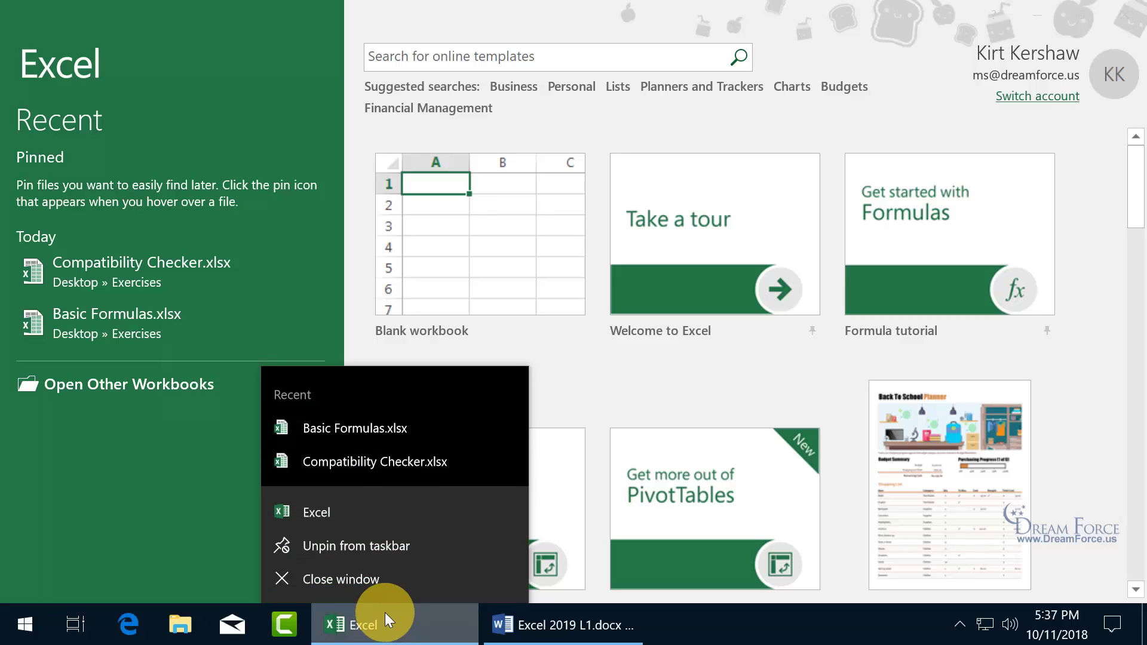
left_click(518, 460)
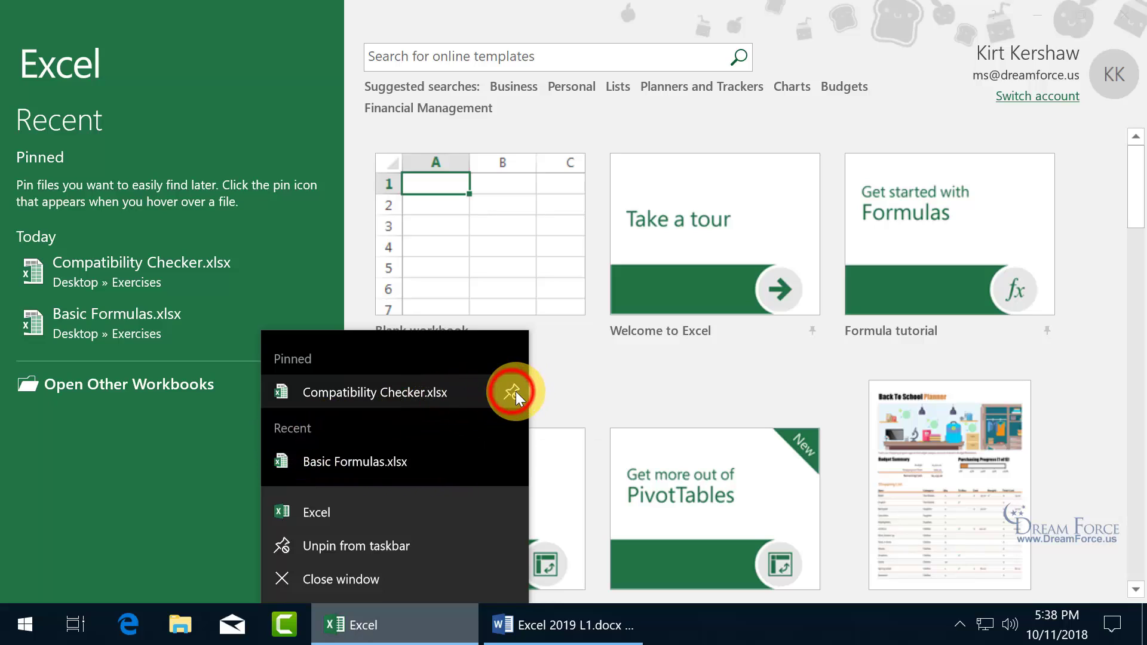
left_click(512, 393)
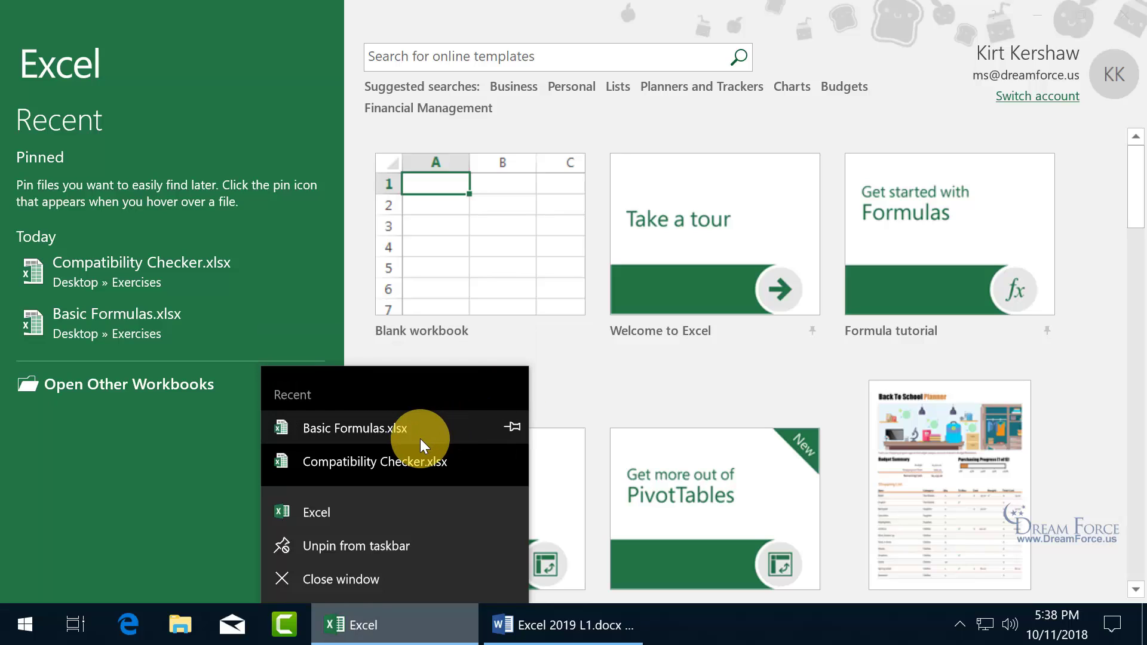
left_click(201, 456)
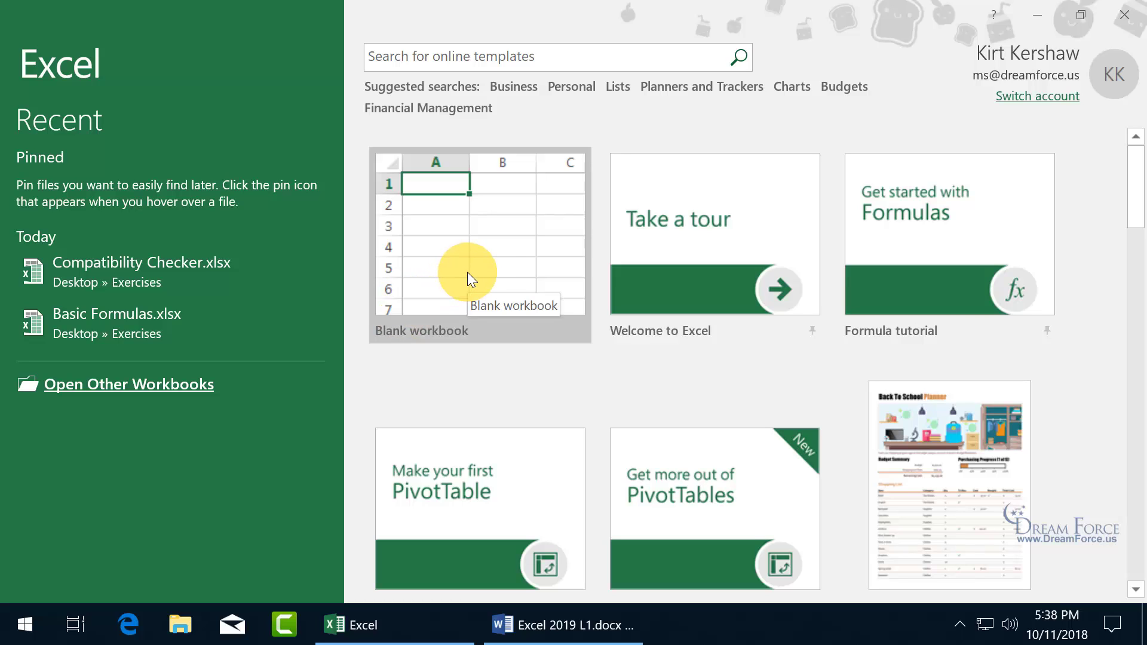
left_click(476, 252)
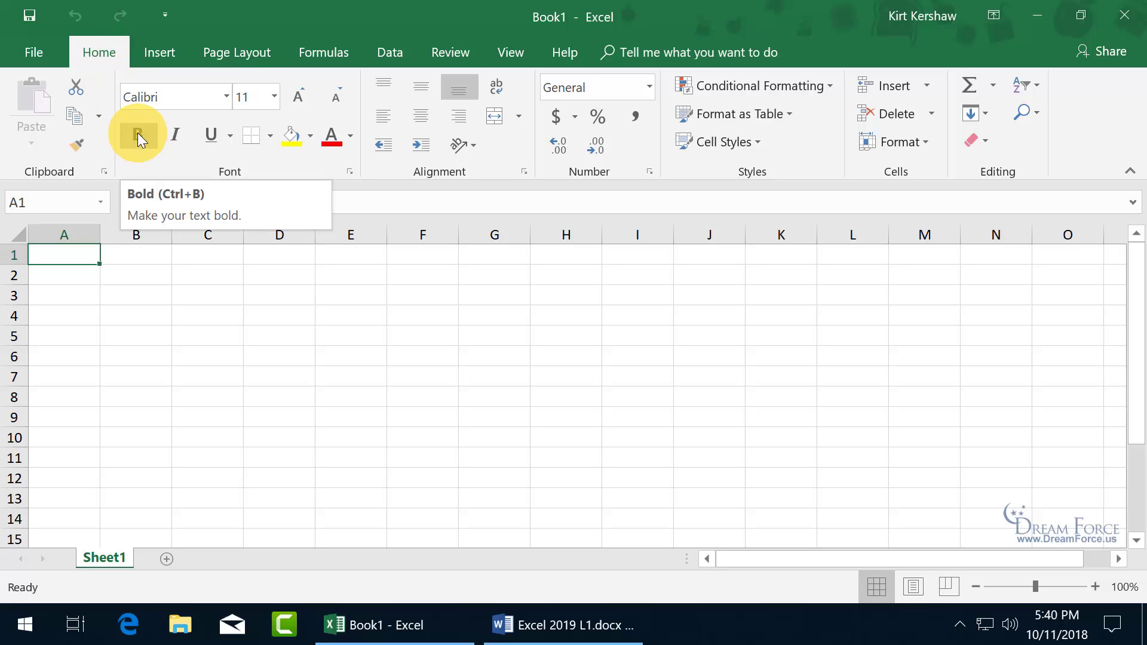
View the Insert and Page Layout ribbon commands, then return to Home.
left_click(163, 55)
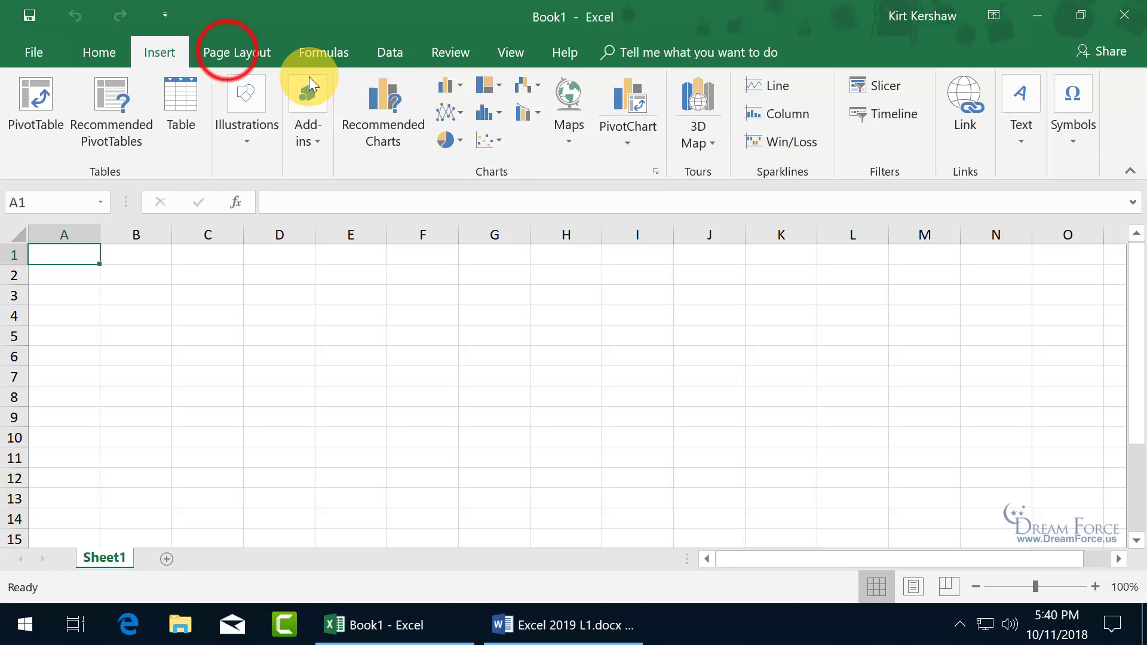
left_click(227, 51)
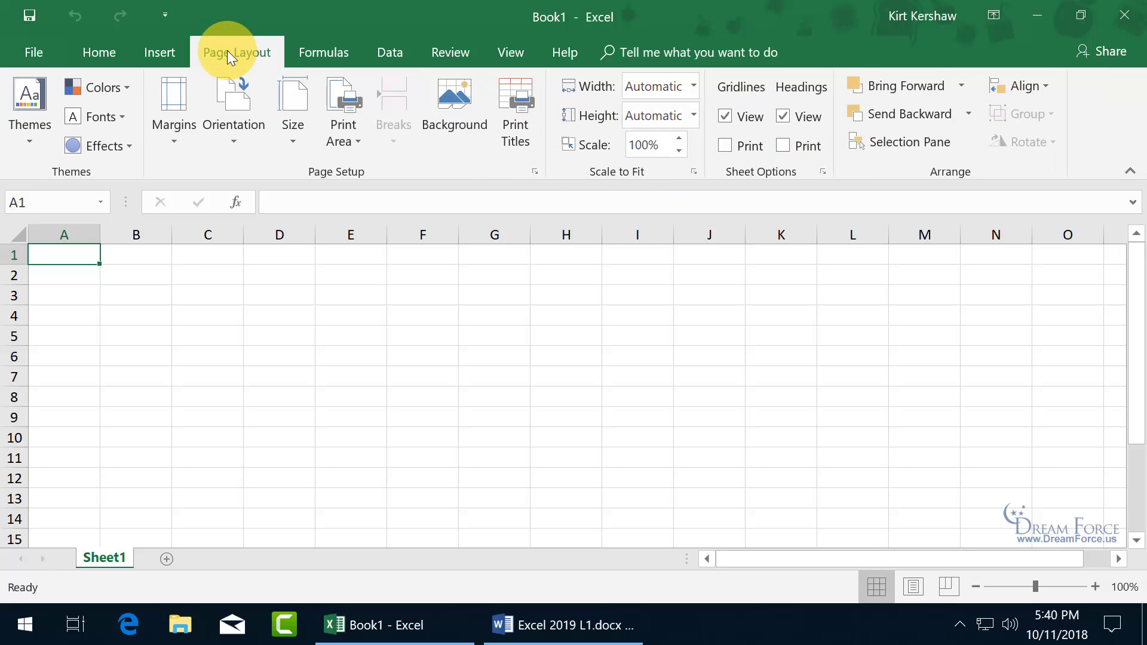
left_click(103, 52)
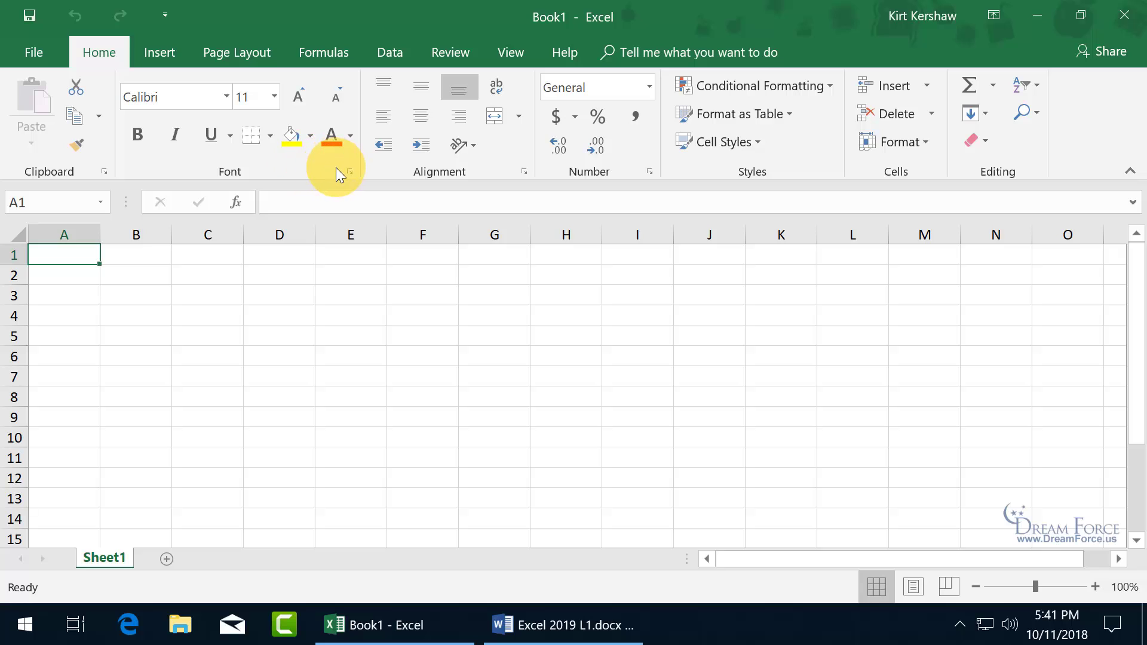
In Format Cells Font settings, toggle Strikethrough on and off, then cancel without changes.
left_click(350, 172)
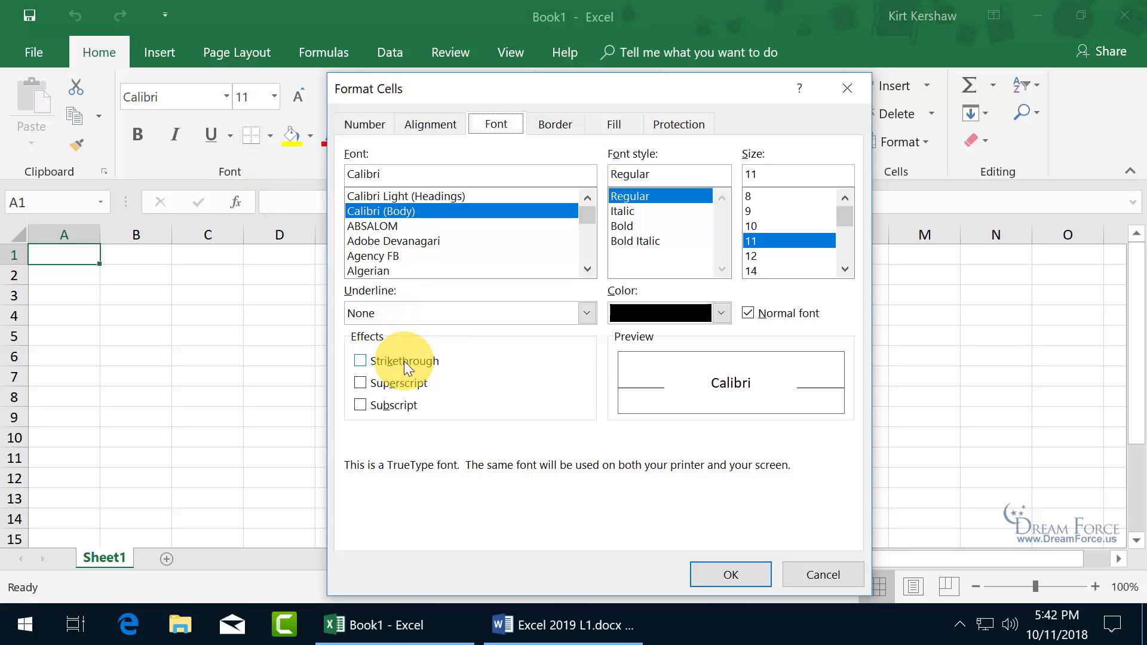
left_click(362, 361)
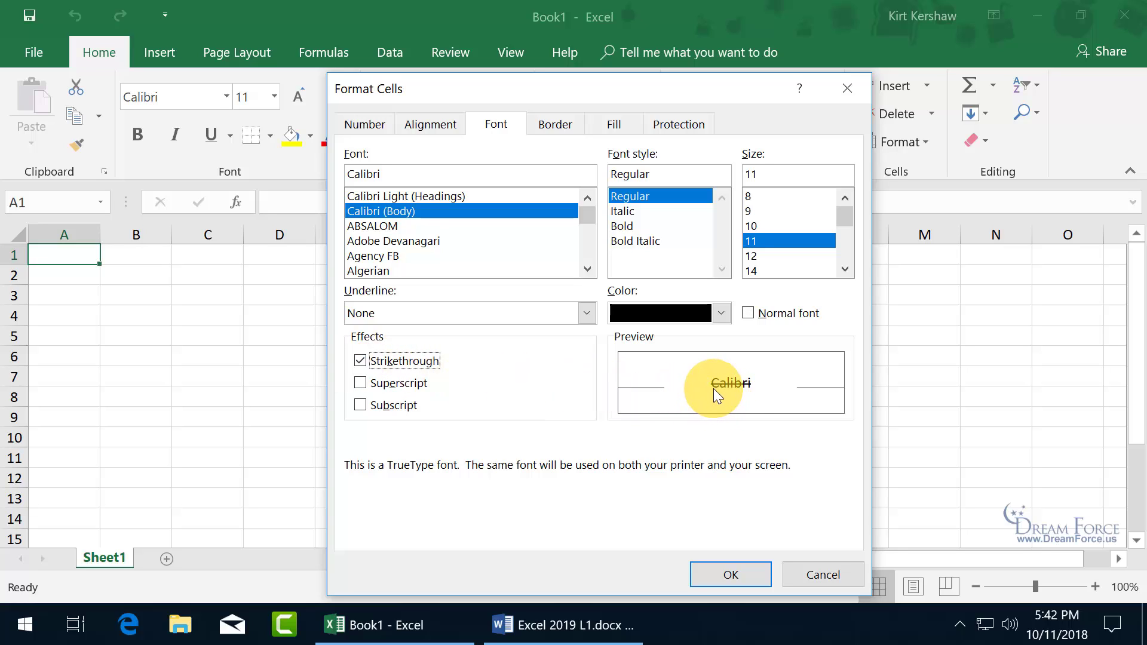
left_click(361, 361)
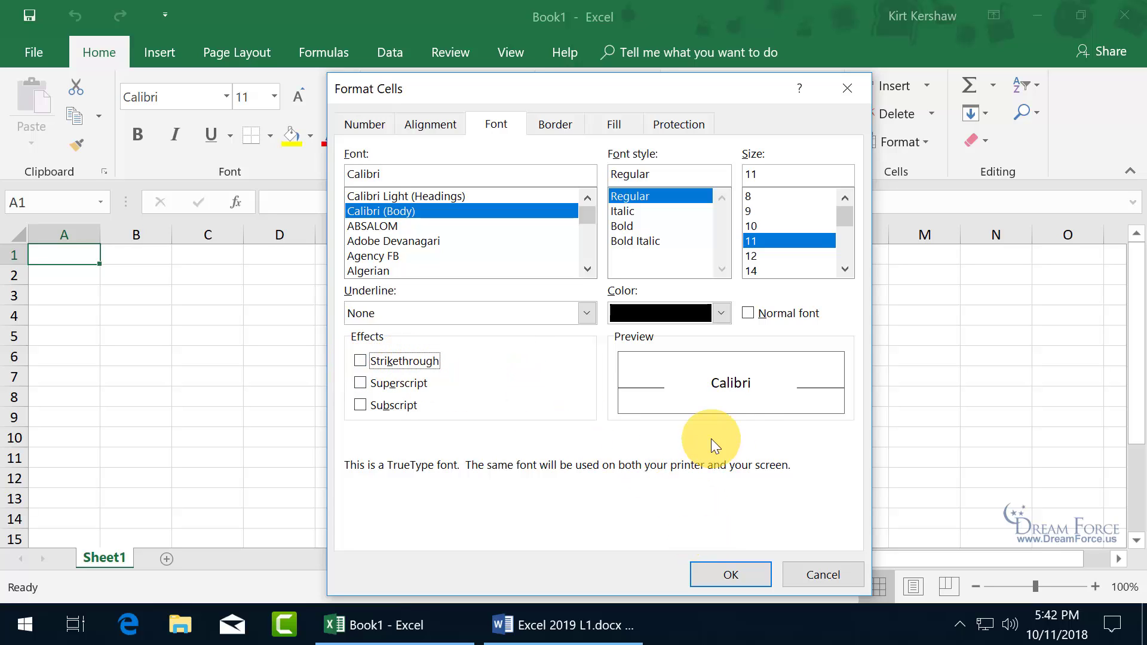
left_click(816, 575)
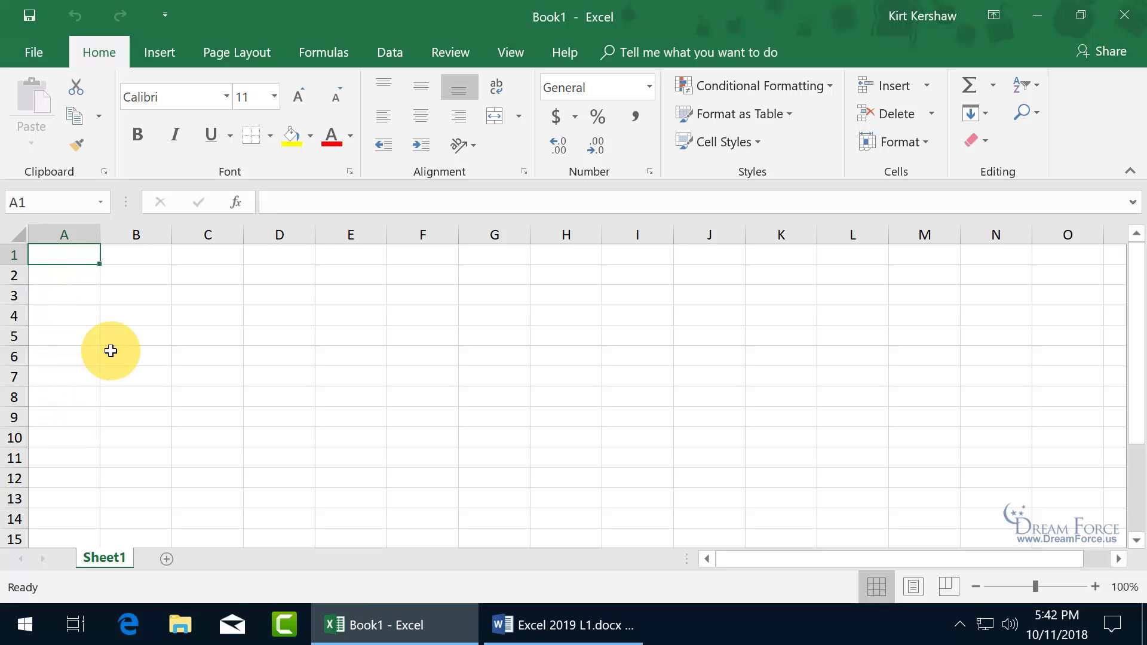
Select cells H8, L10 and L12, then jump to B2 via the Name Box.
left_click(573, 401)
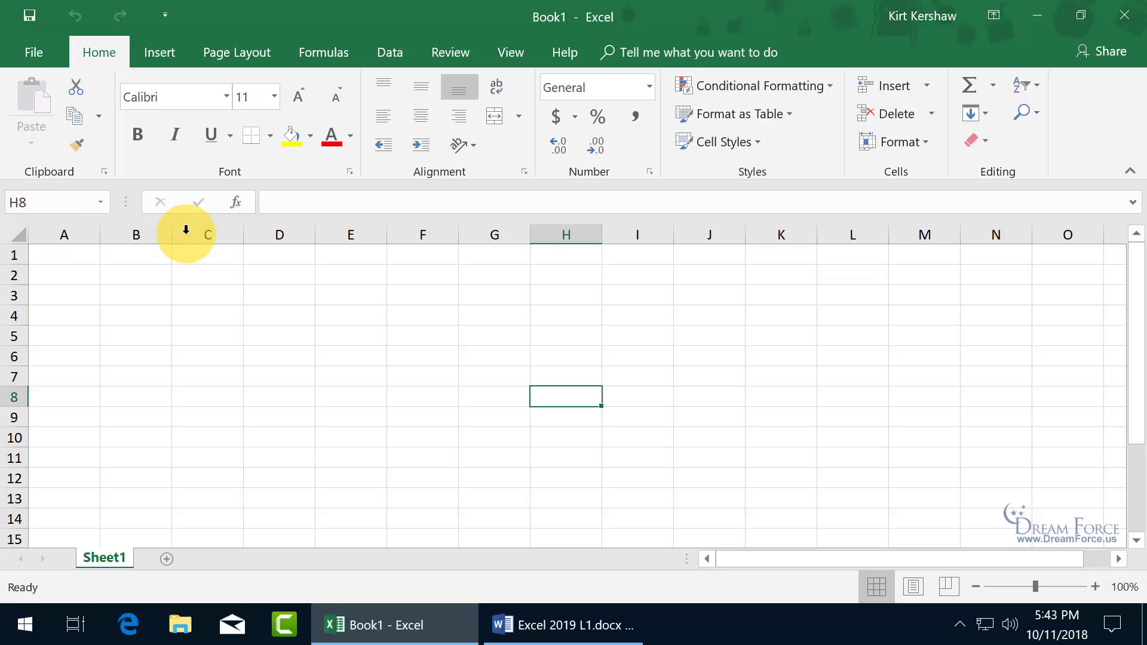
left_click(852, 430)
left_click(850, 485)
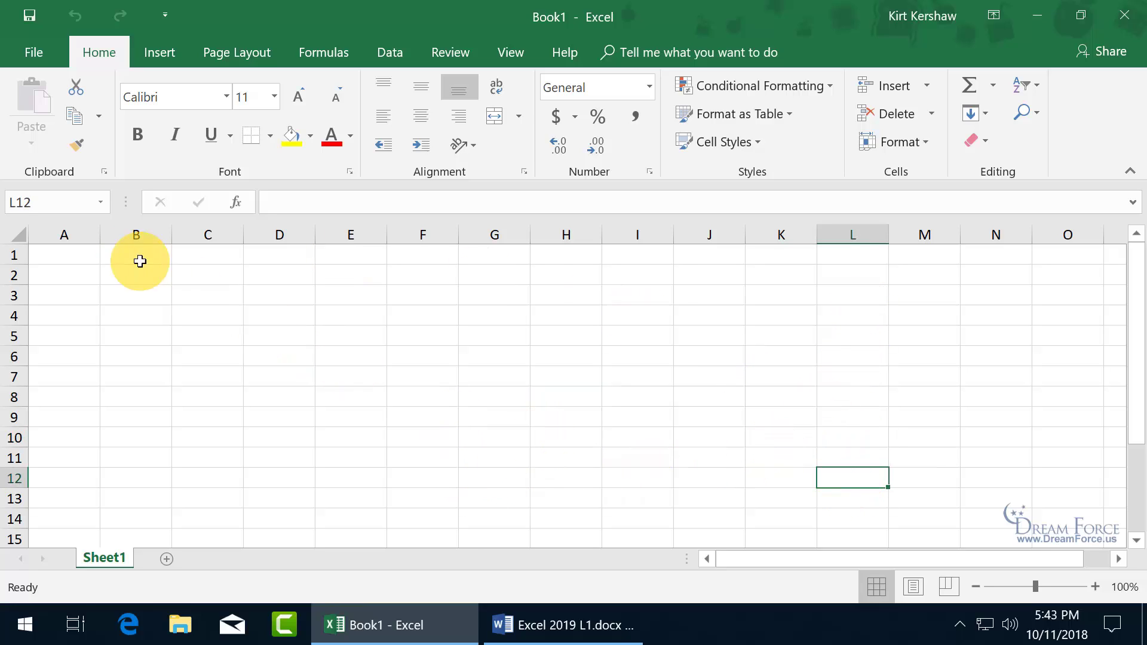
left_click(45, 204)
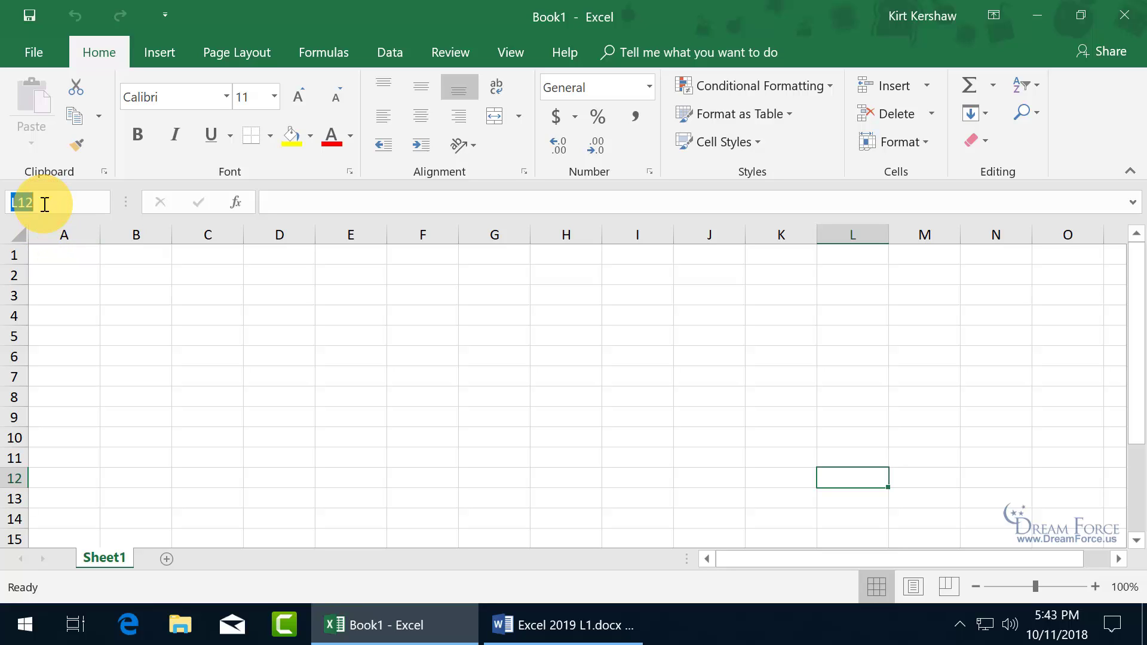
type("b2")
key("Return")
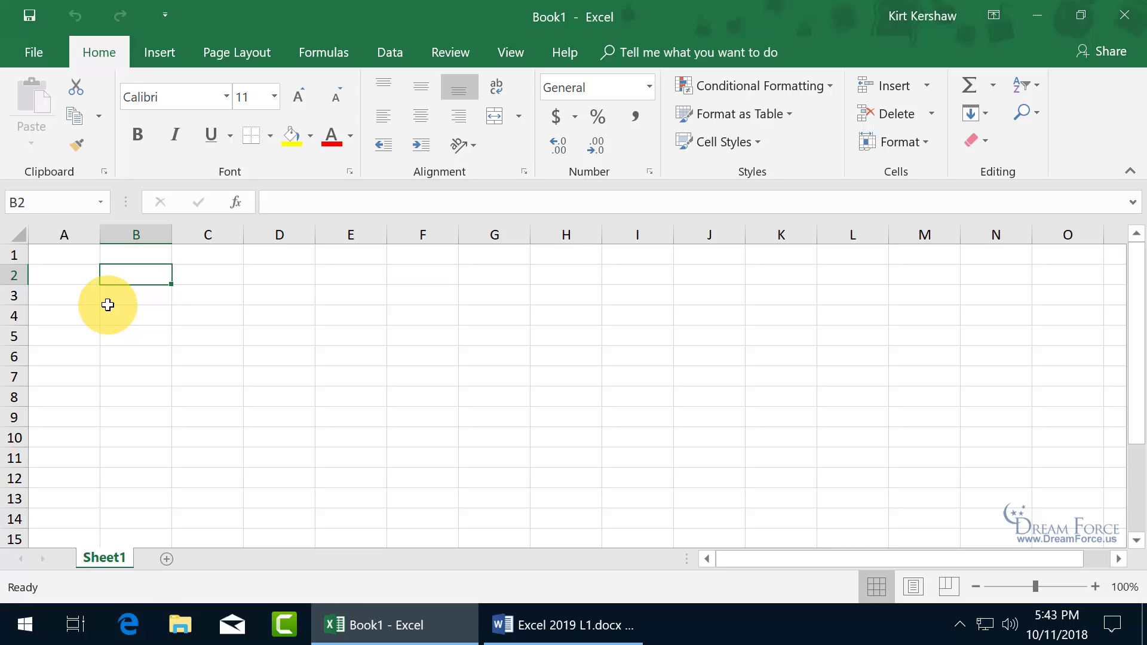
Scroll the sheet right column by column and with the horizontal scrollbar so column H leads.
left_click(1117, 558)
left_click(1118, 558)
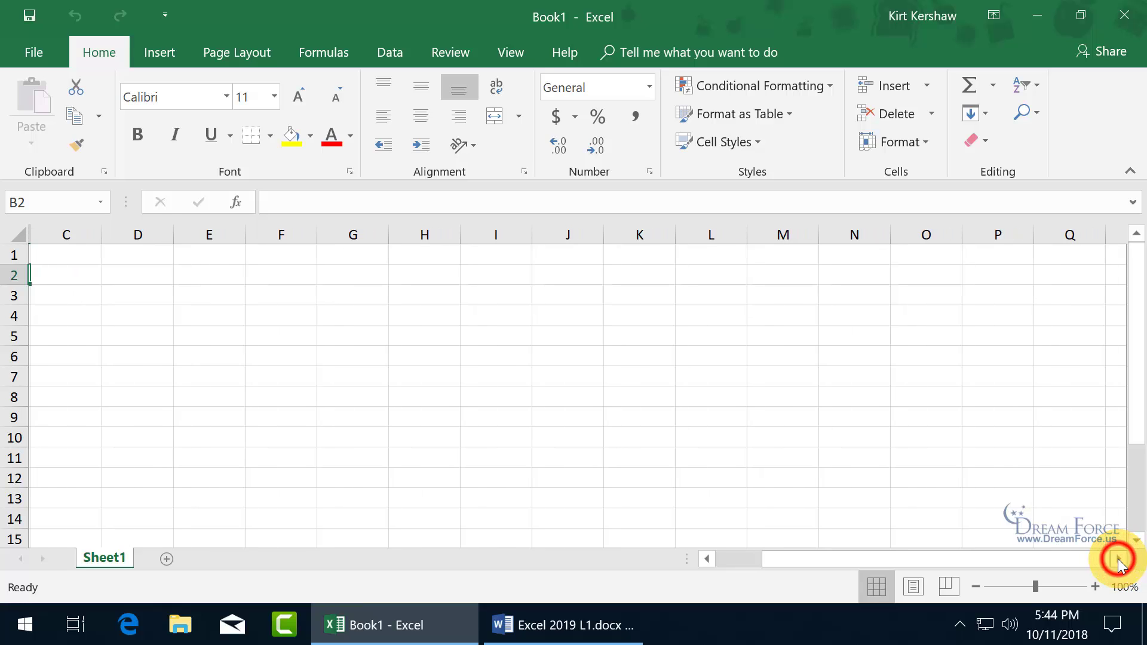
left_click(1117, 558)
left_click(1118, 558)
left_click(1117, 558)
left_click(1117, 558)
left_click(1117, 558)
left_click(1117, 558)
left_click(1117, 558)
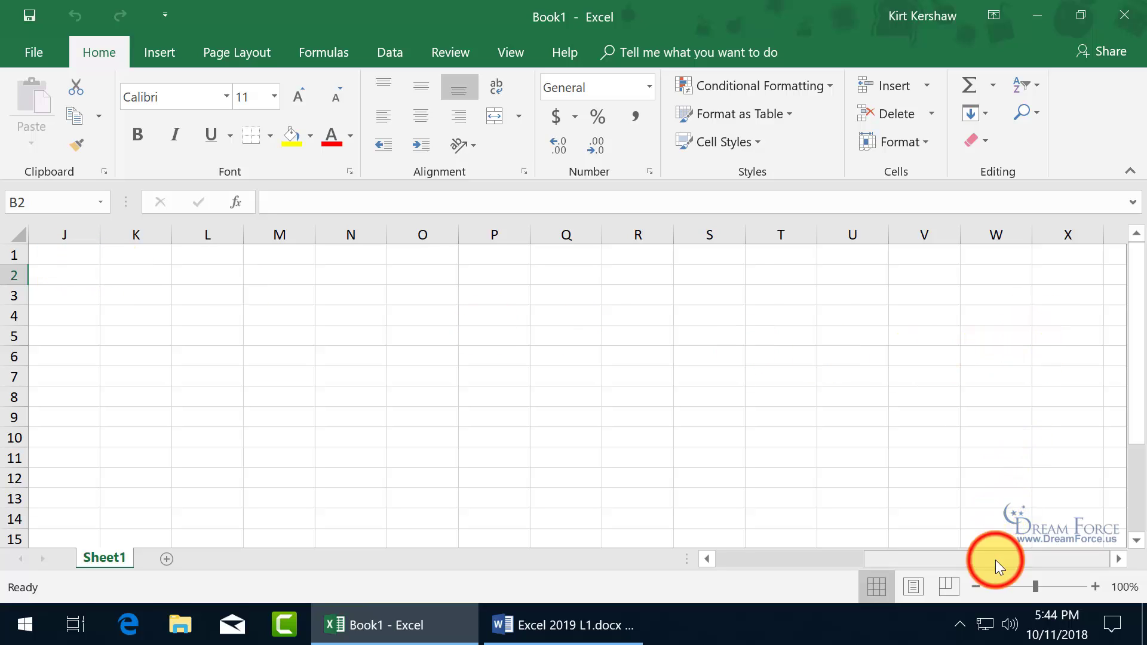
left_click_drag(995, 565, 995, 565)
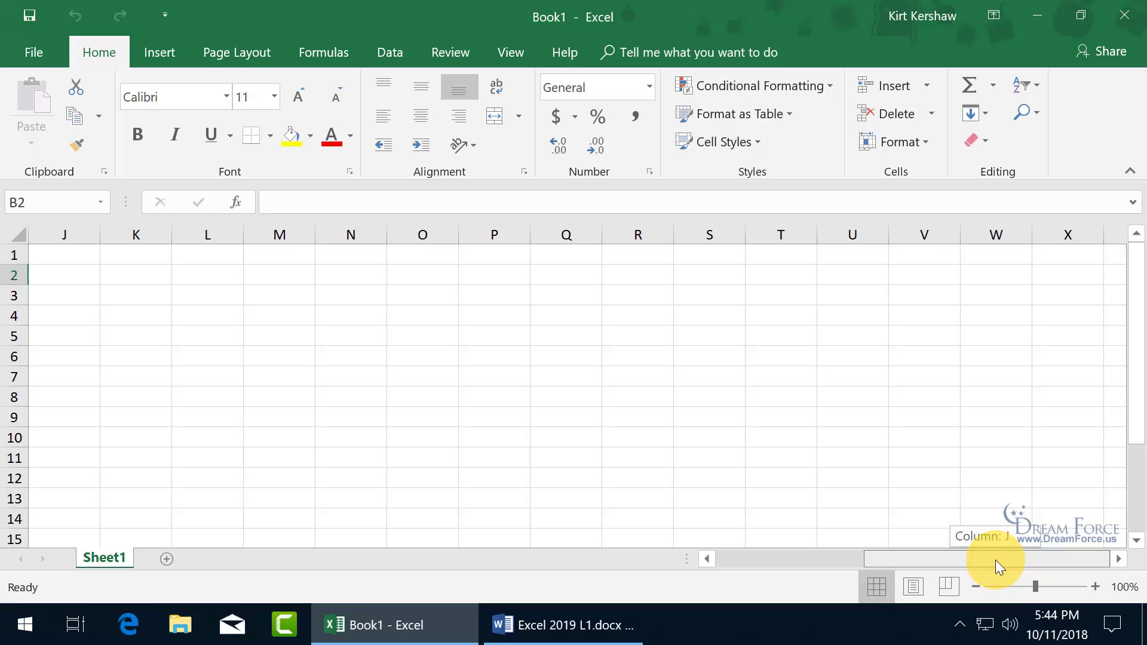
left_click_drag(996, 562, 954, 563)
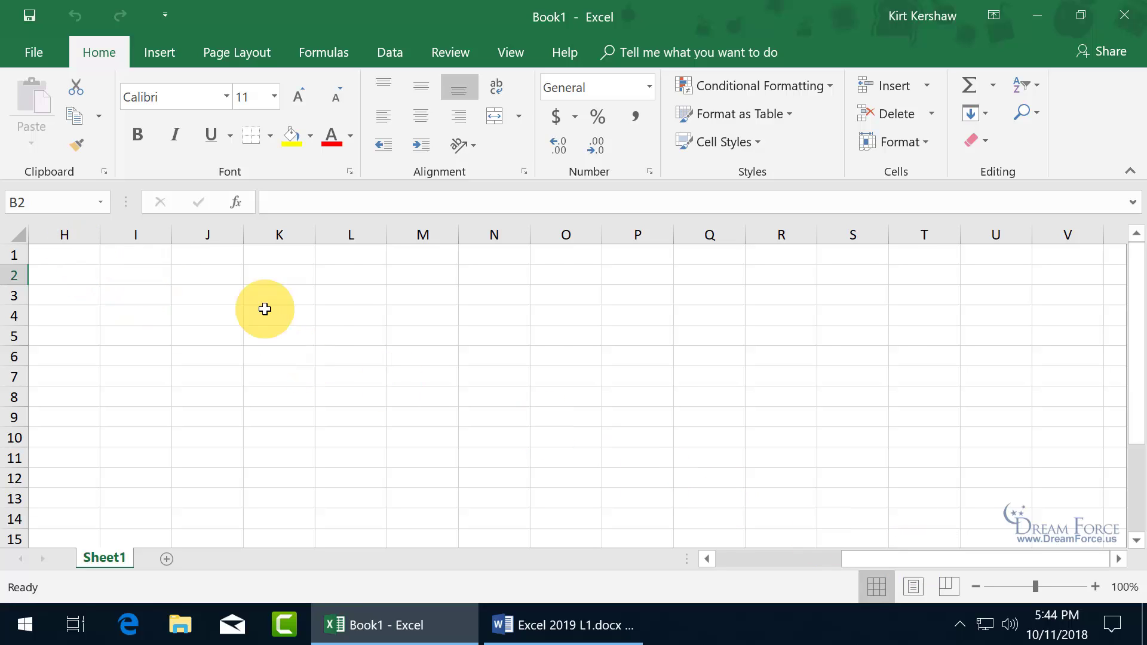
Scroll down so the view starts at row 8, then select cell I9.
left_click(1137, 540)
left_click_drag(1137, 544, 1138, 545)
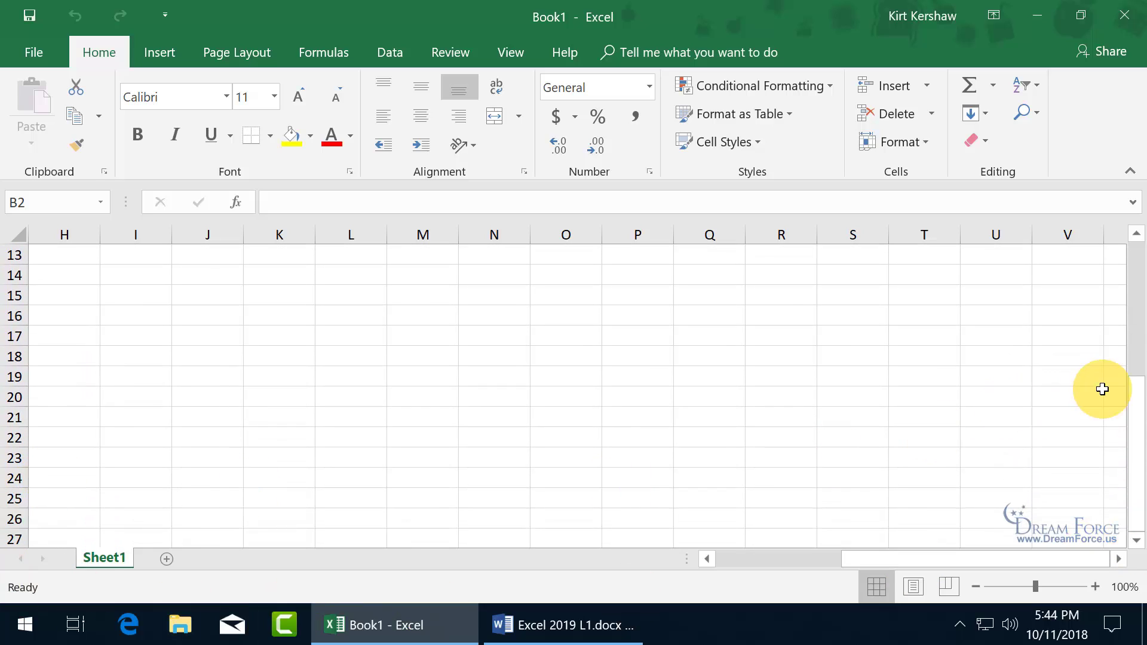
left_click_drag(1135, 425, 1136, 375)
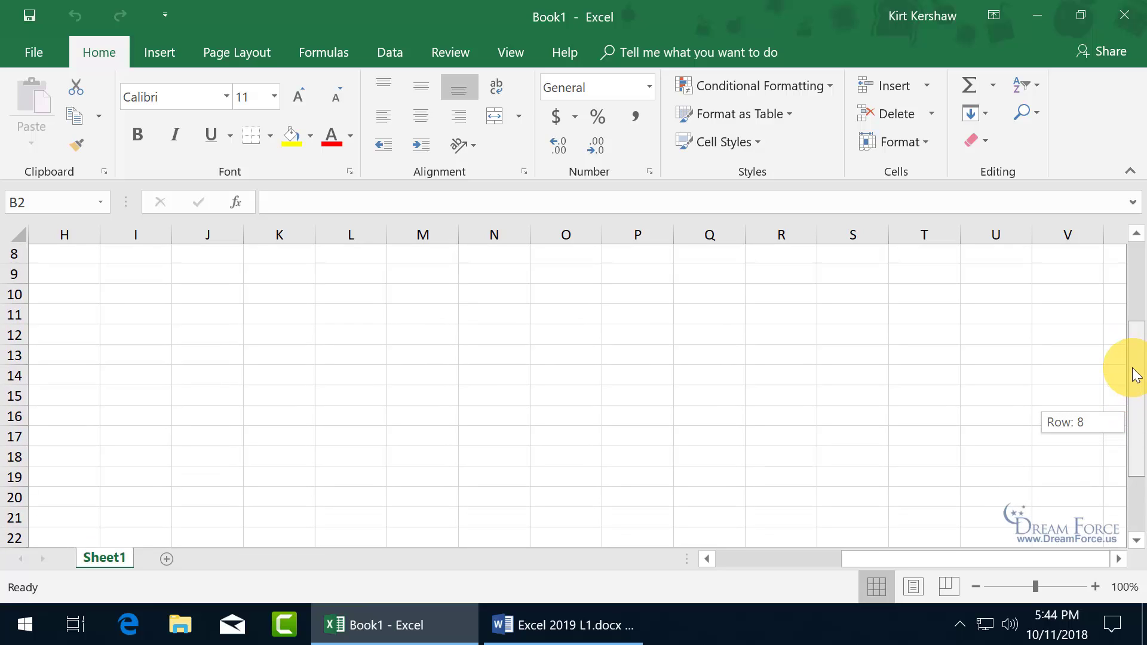
left_click_drag(1136, 375, 1136, 375)
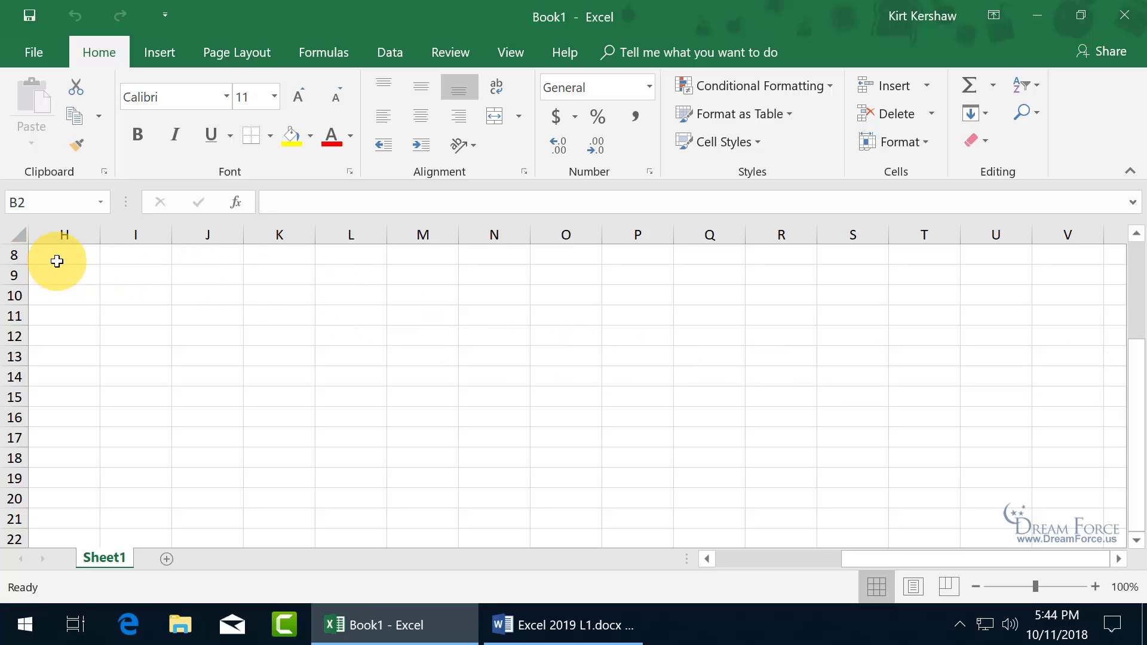
left_click(149, 276)
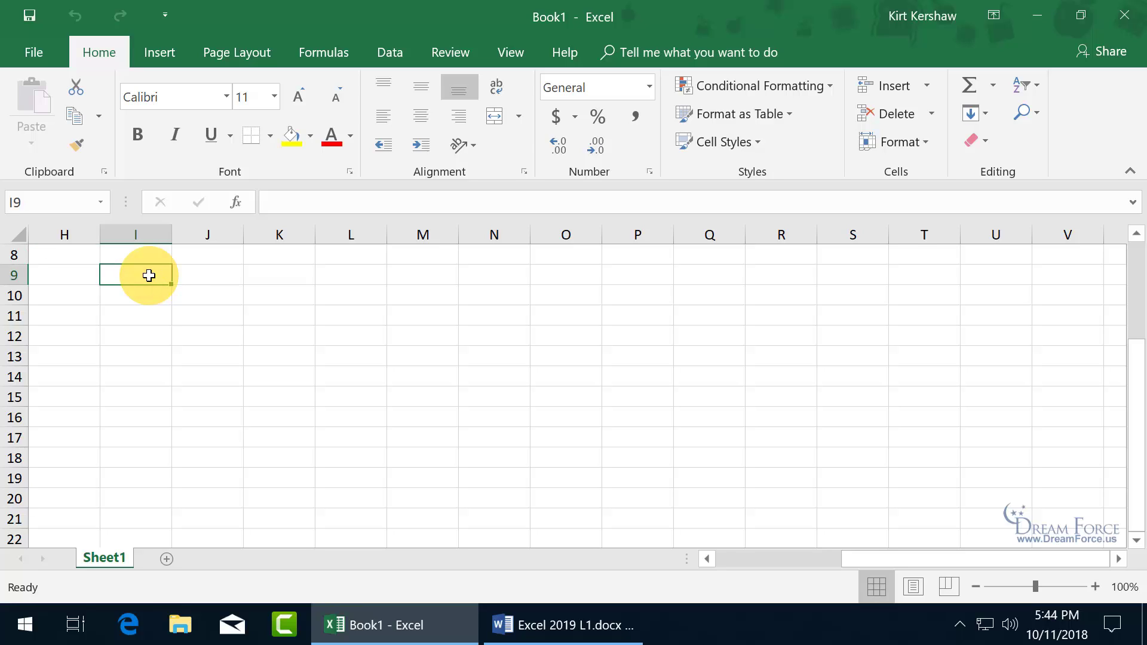
Jump to last column XFD and last row 1048576 with End mode, then return to A1.
key("End")
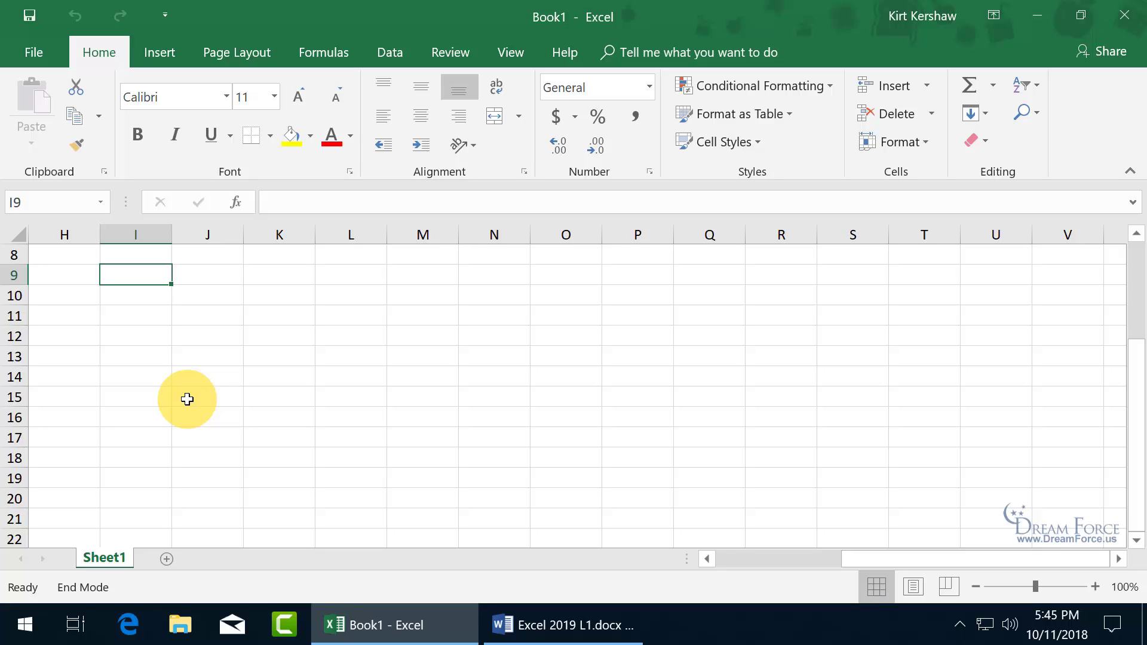
key("Right")
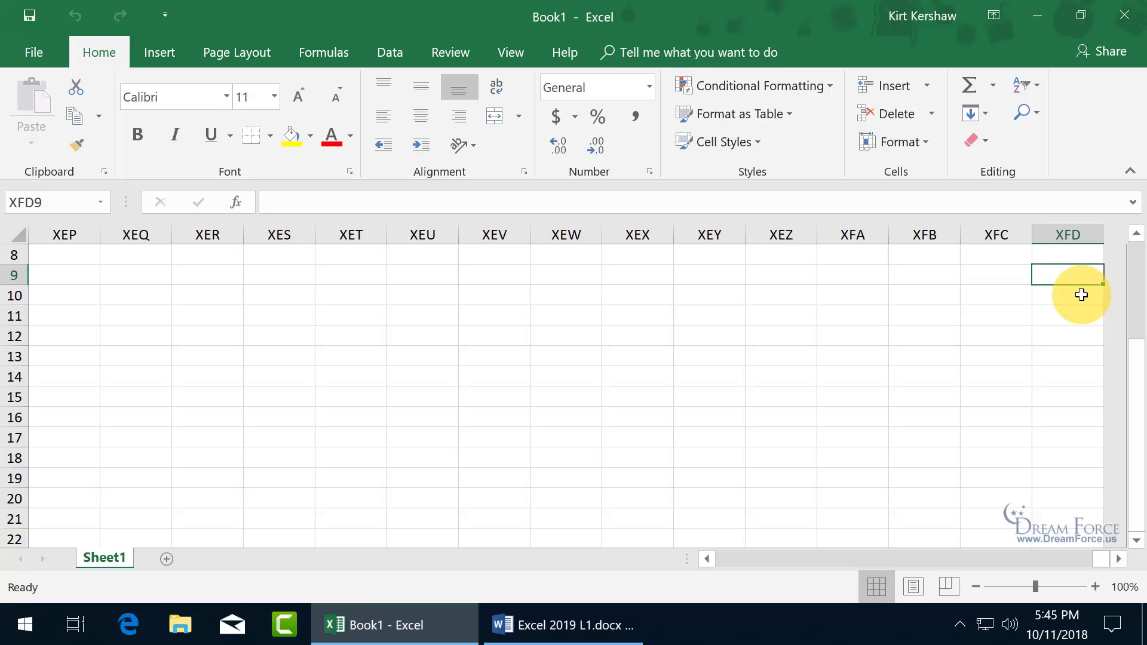
key("End")
key("Down")
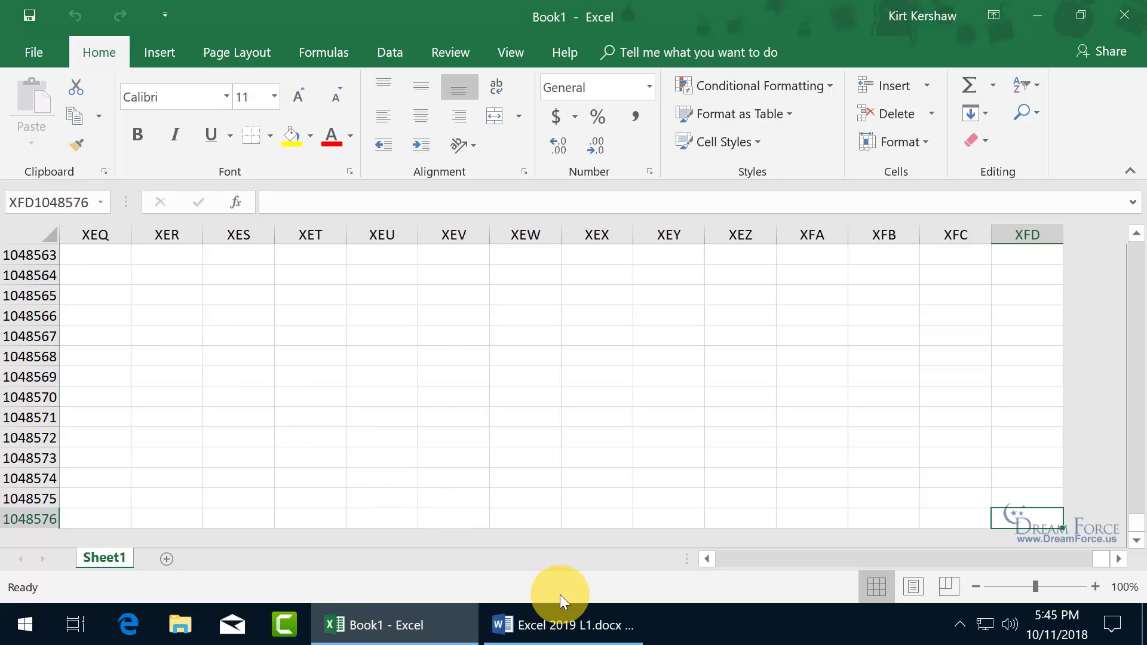
key("ctrl+Home")
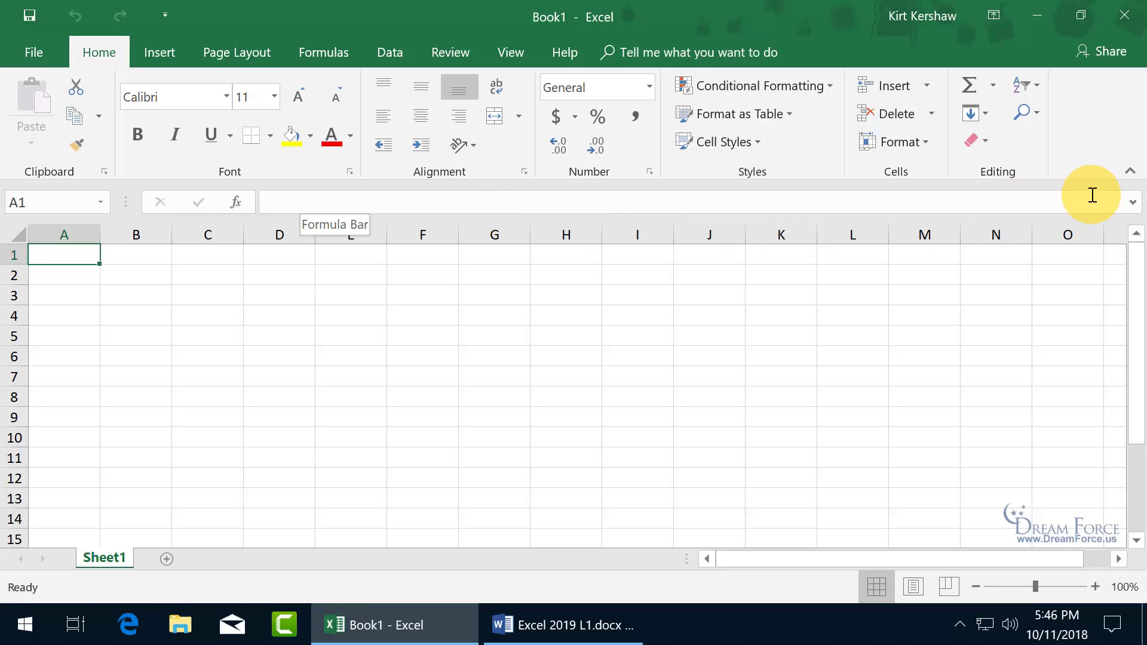
Expand the formula bar, drag it taller, then collapse it back to one line.
left_click(1133, 202)
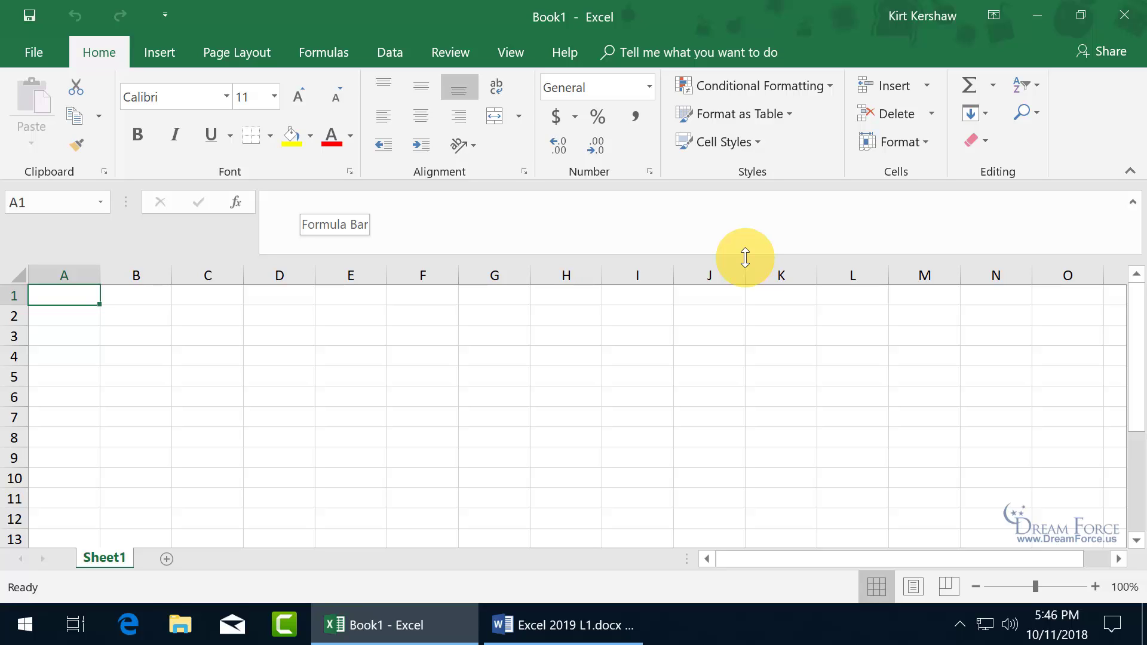
mouse_move(745, 257)
left_mouse_down()
mouse_move(746, 284)
mouse_move(746, 269)
left_mouse_up()
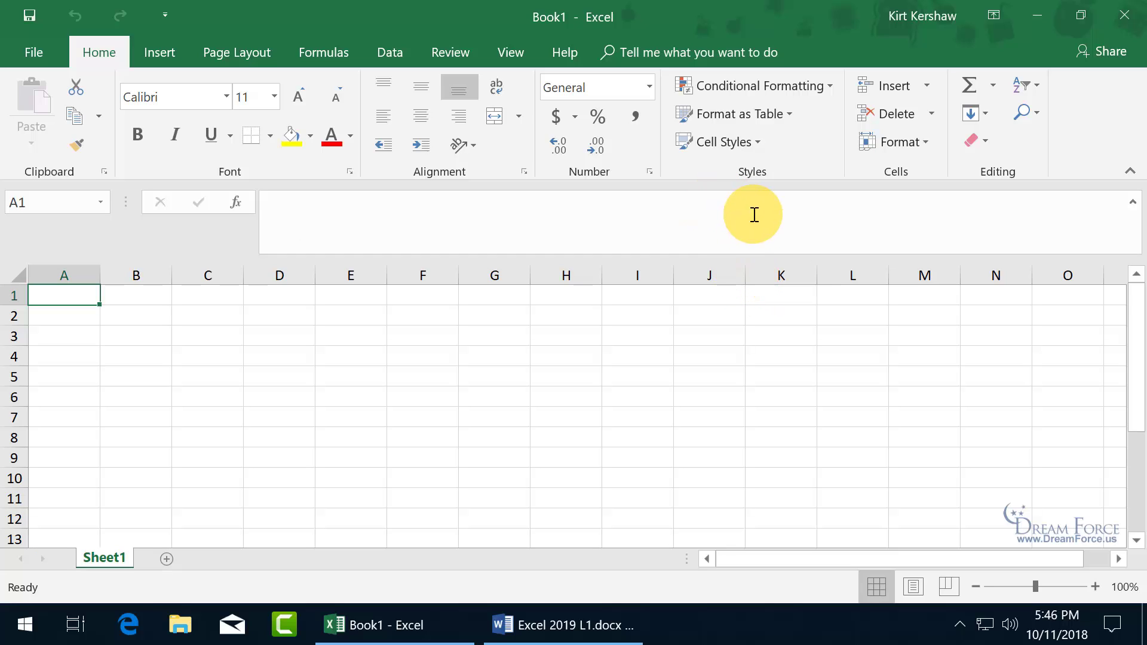
left_click(1133, 204)
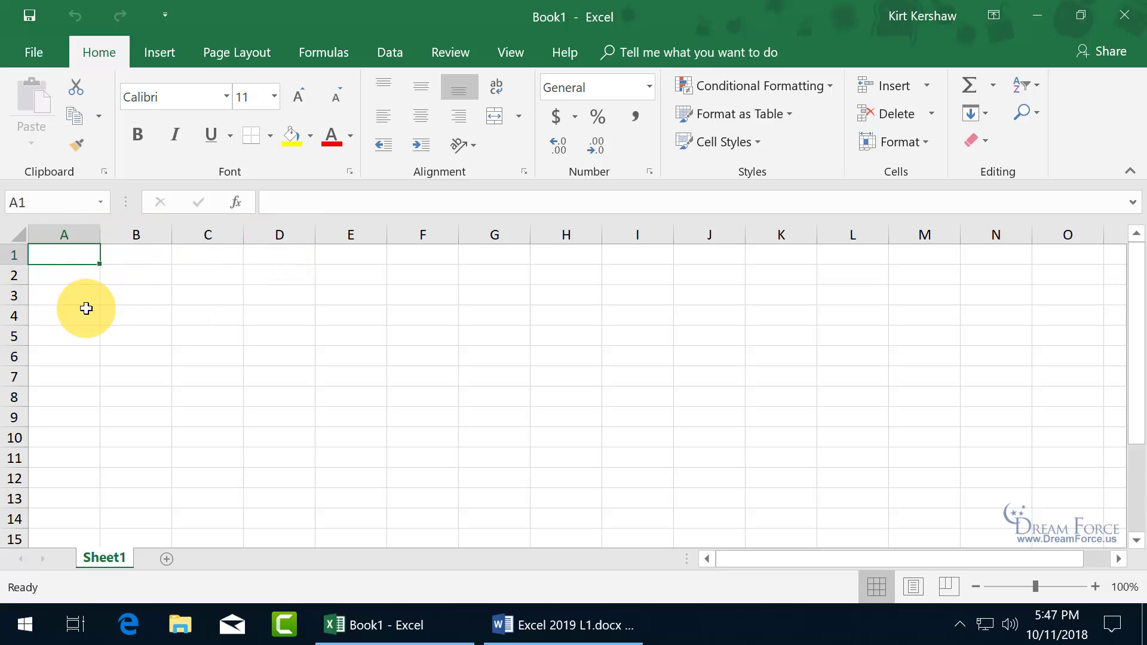
Select cells D4, F6 and G6 in turn, ending with G6 active.
left_click(271, 316)
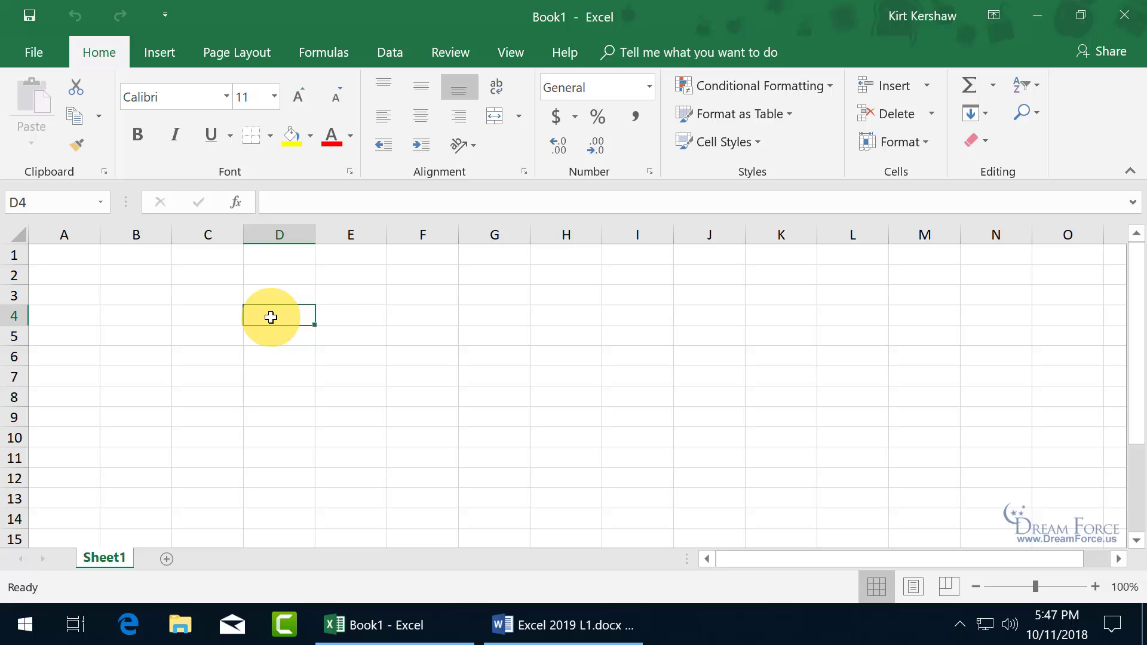
left_click(417, 356)
left_click(509, 357)
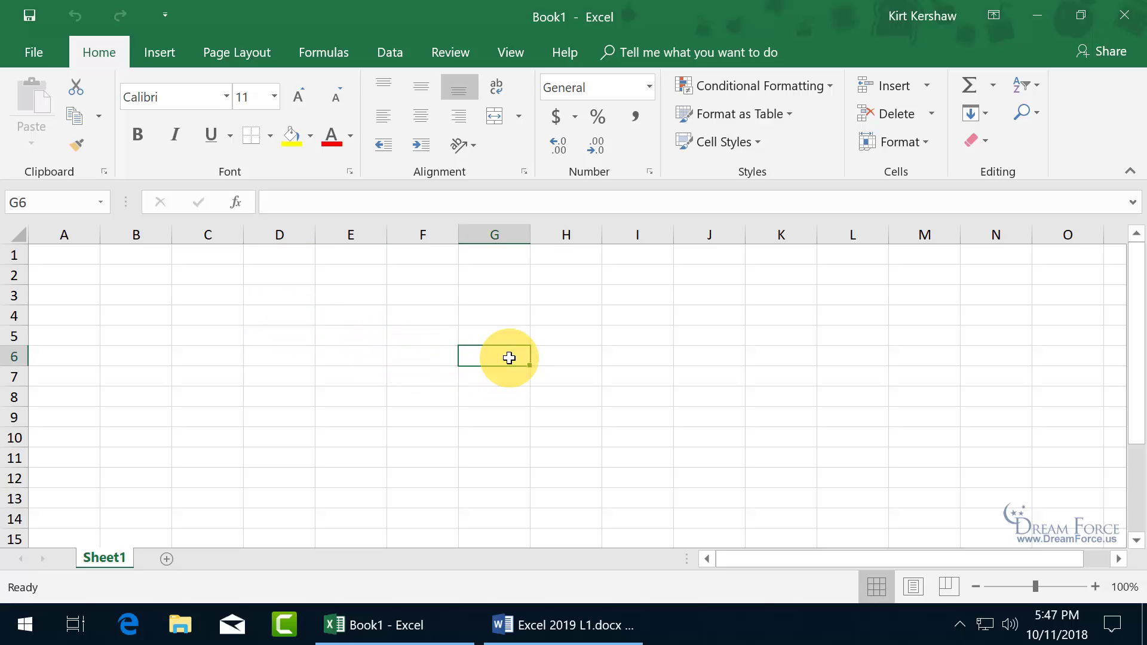
Step across cells C6 to F6, then down C7 to C9, ending on C9.
left_click(206, 357)
left_click(281, 356)
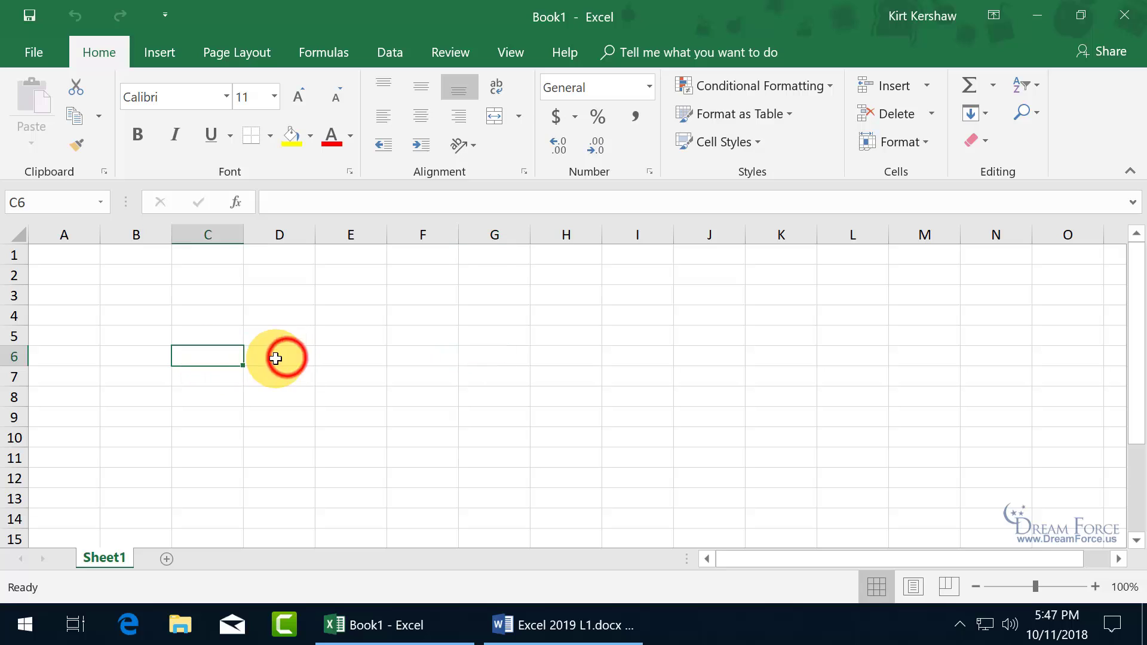
left_click(353, 358)
left_click(423, 354)
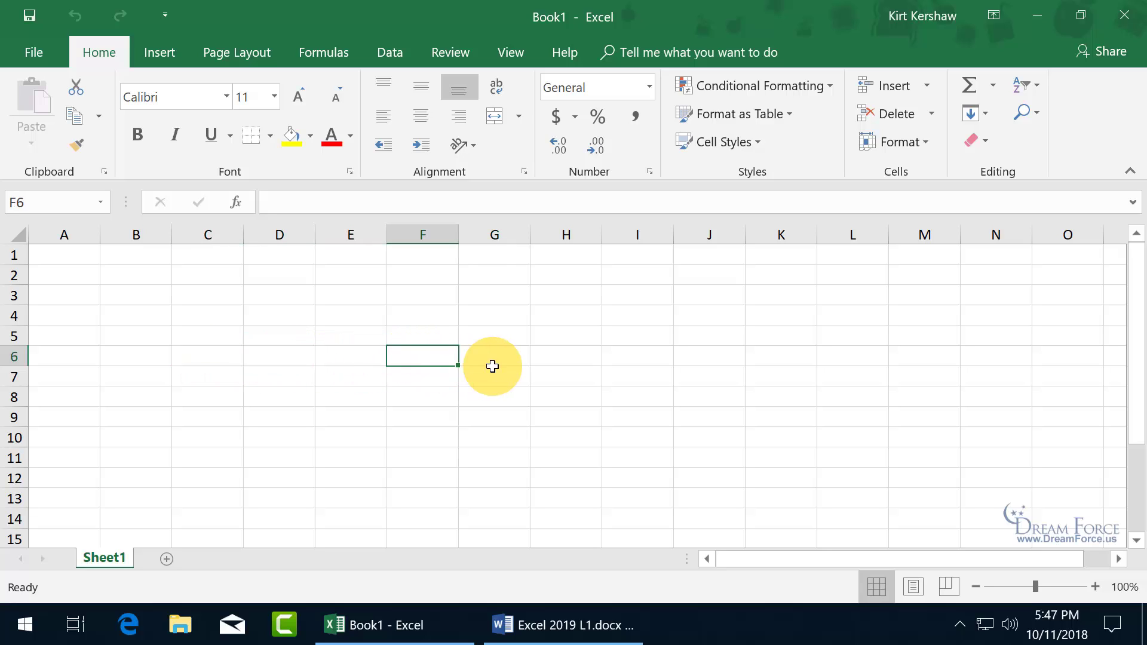
left_click(200, 381)
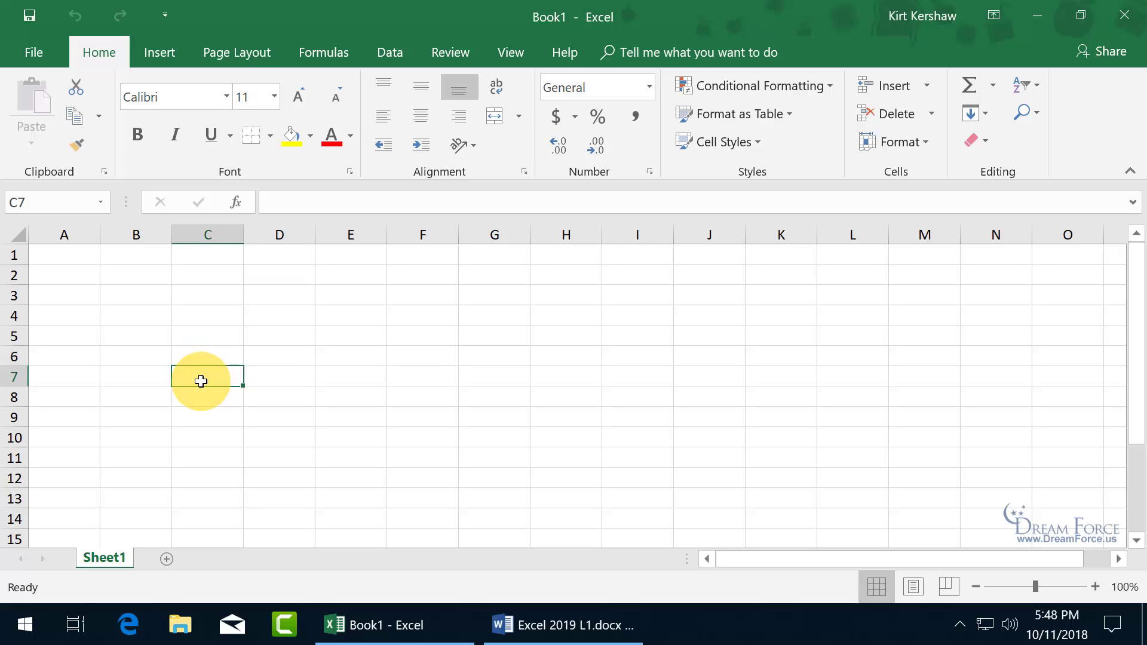
left_click(199, 397)
left_click(205, 418)
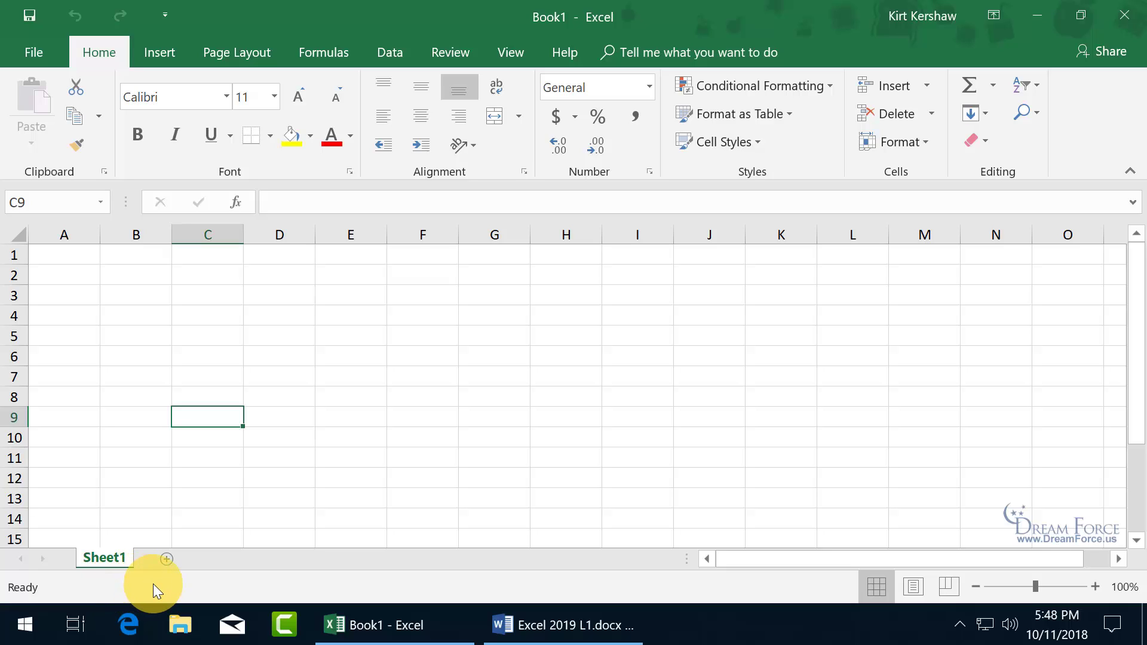
Bring up the Customize Status Bar menu and look over its options.
right_click(175, 590)
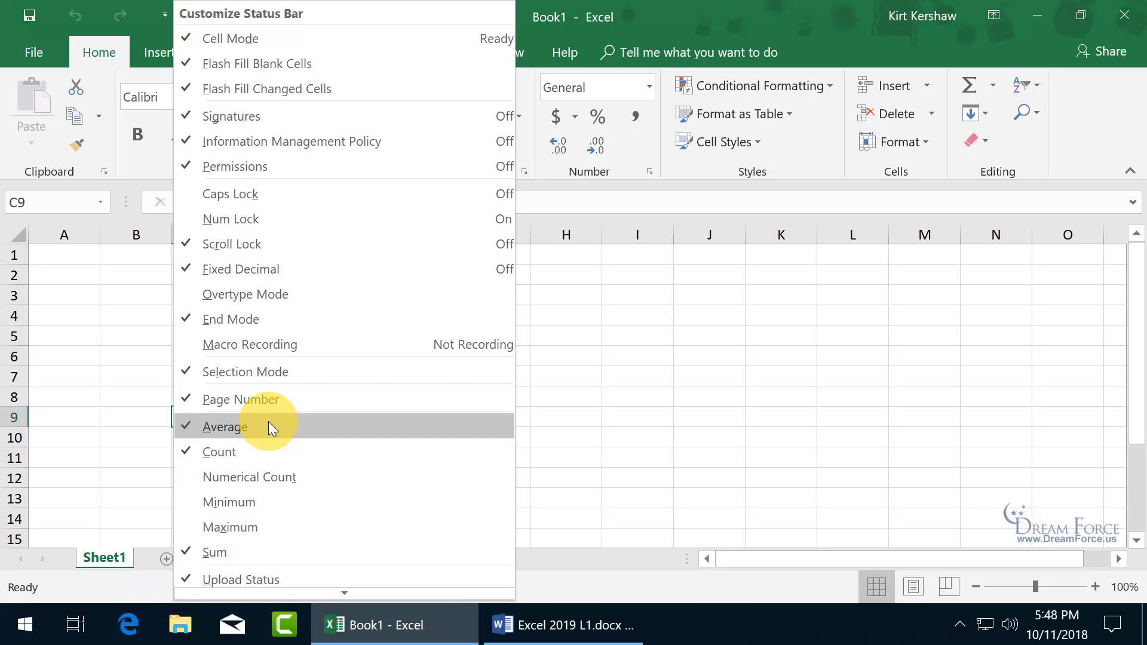
mouse_move(347, 591)
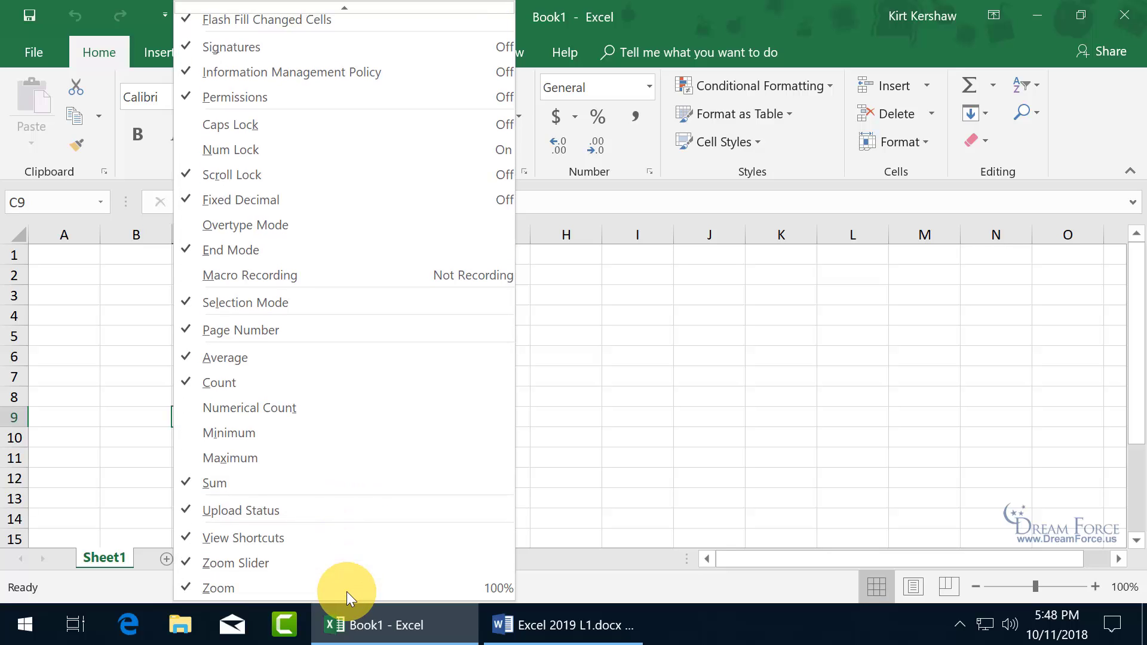
mouse_move(341, 9)
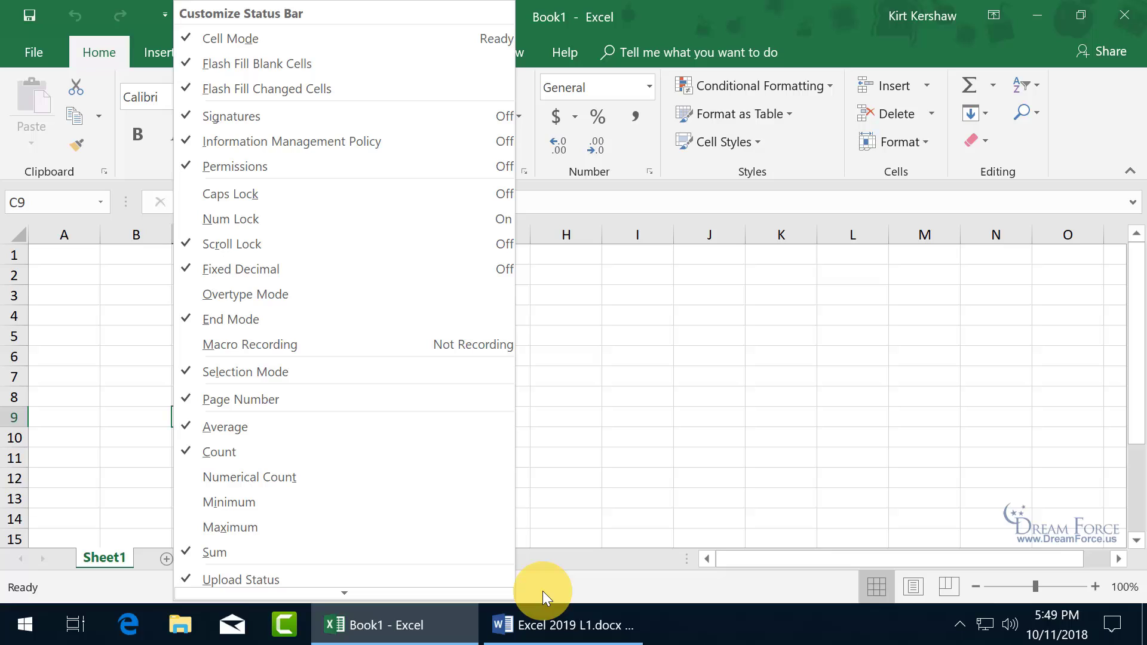
Turn Sum off and back on, then close the status bar menu.
left_click(231, 551)
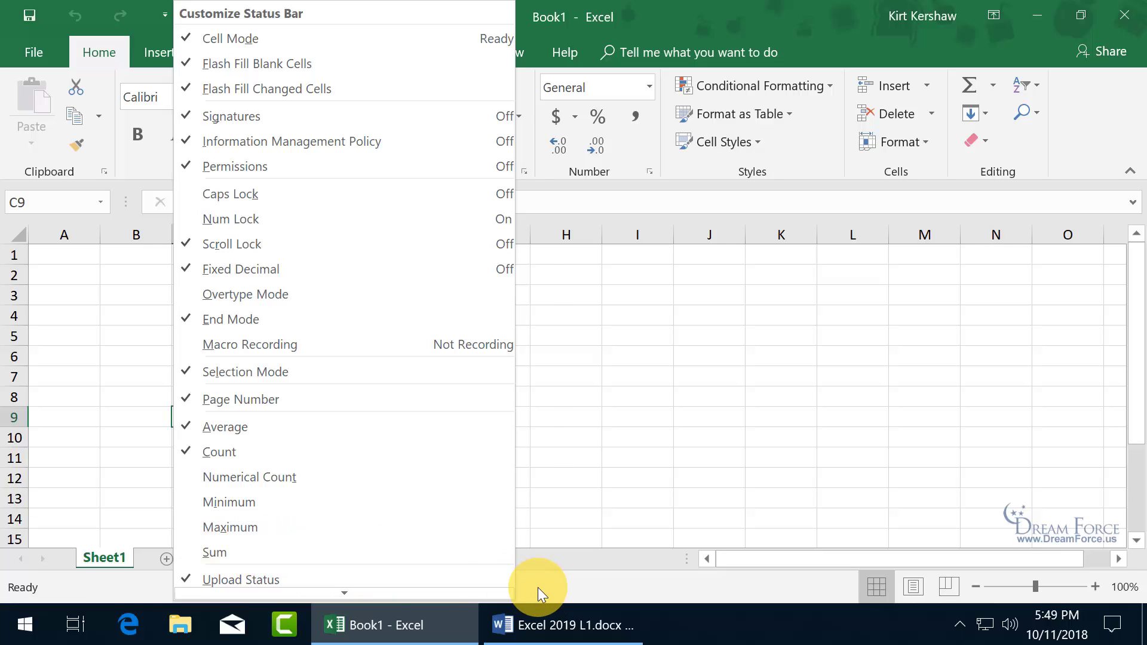
left_click(229, 550)
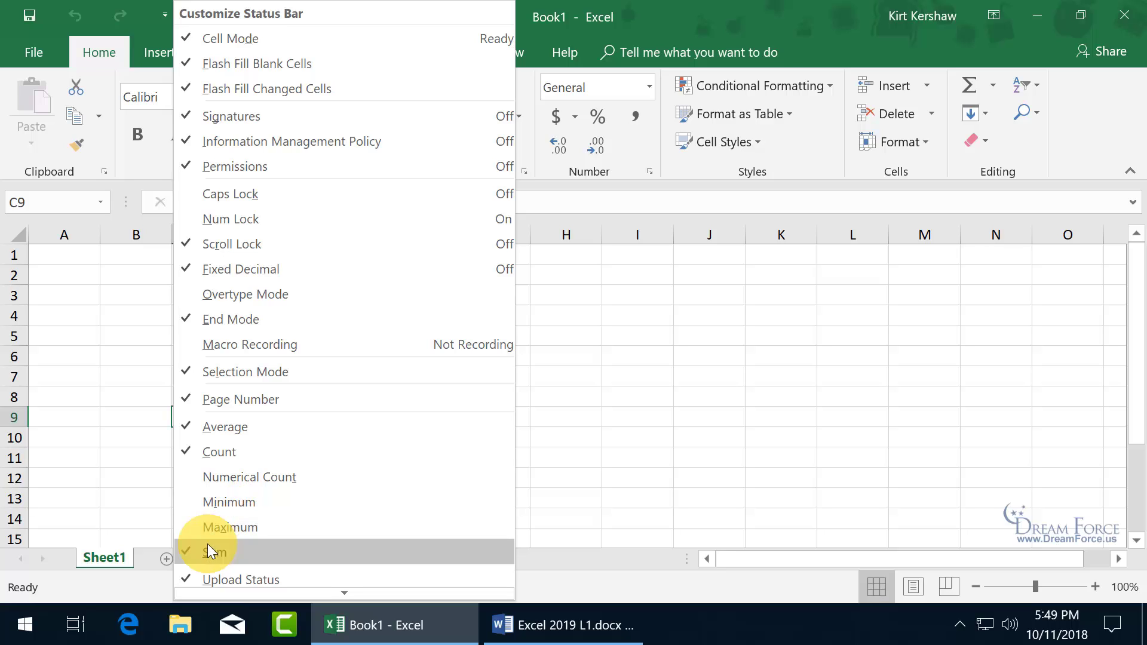
left_click(152, 580)
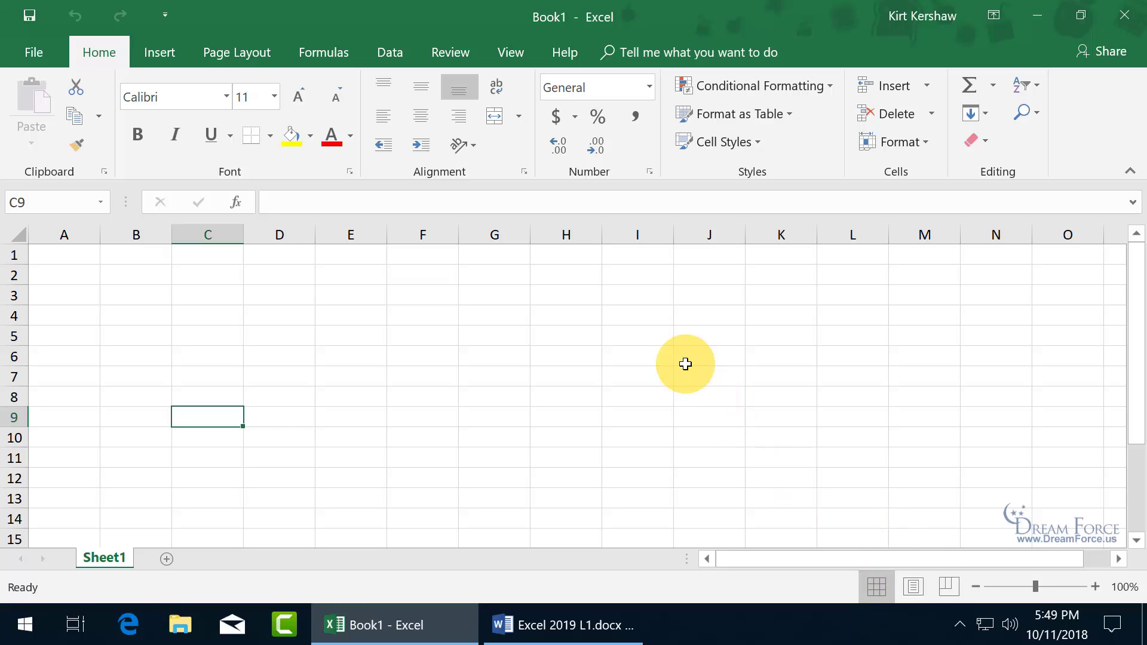
left_click(508, 52)
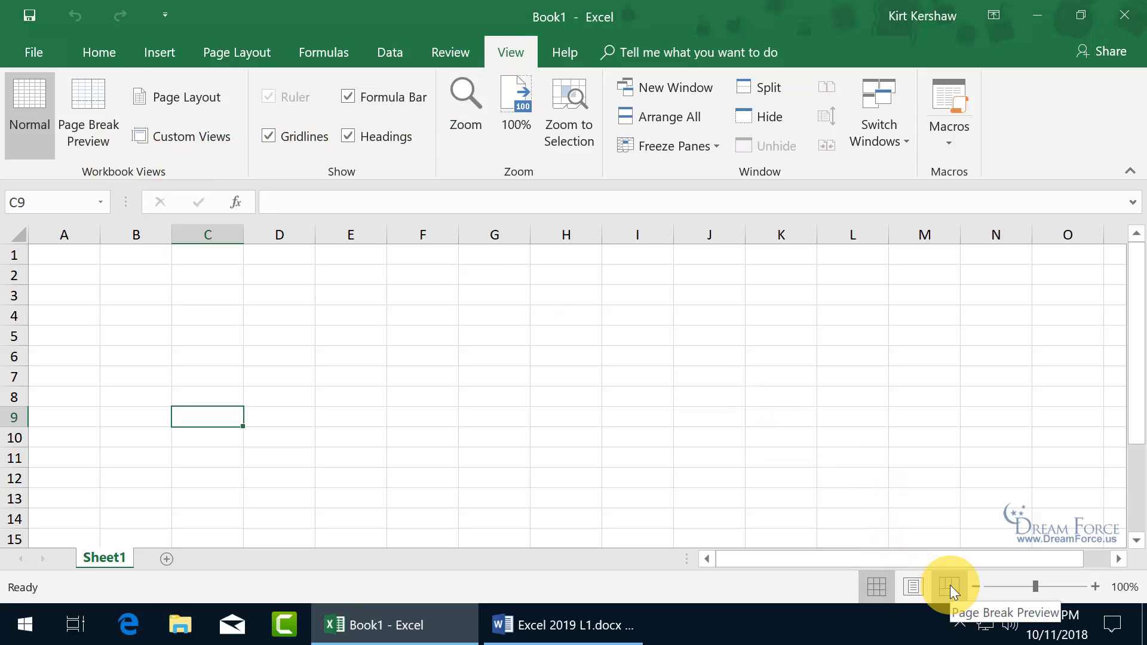
left_click(96, 53)
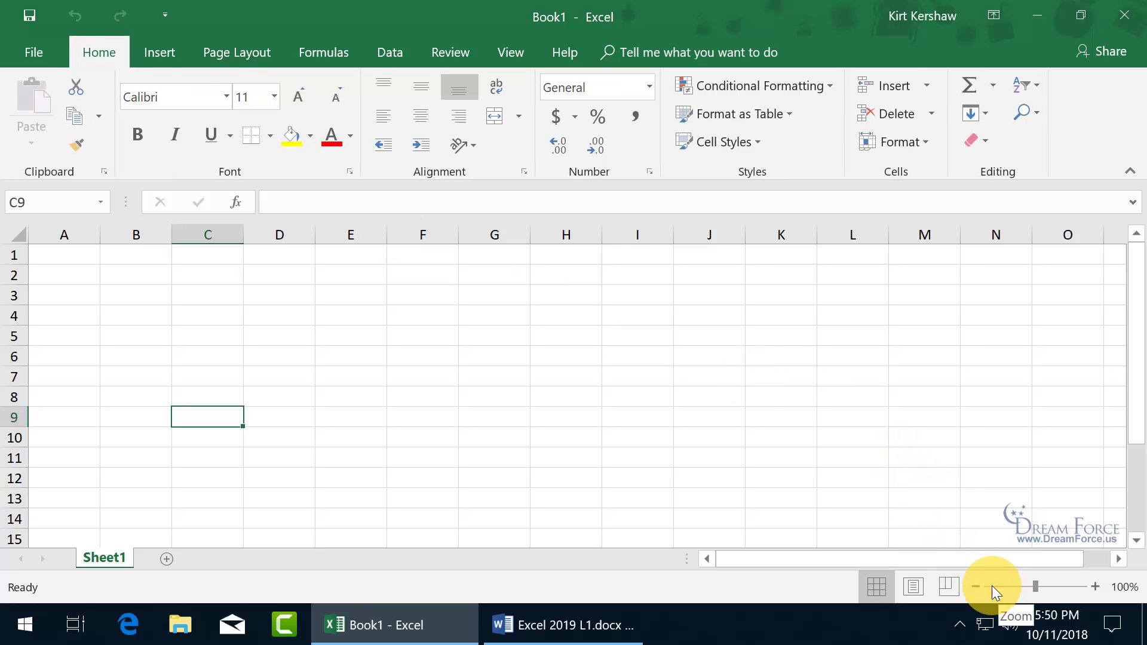
left_click(1037, 589)
left_click_drag(1036, 590, 1018, 595)
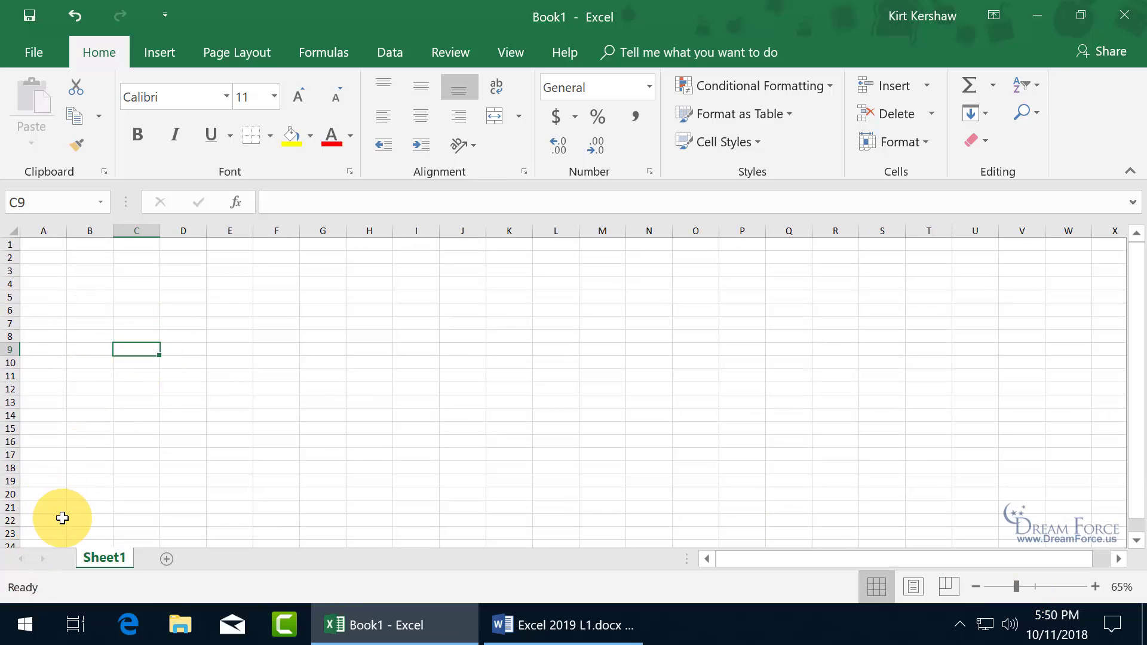
left_click_drag(1016, 588, 1042, 585)
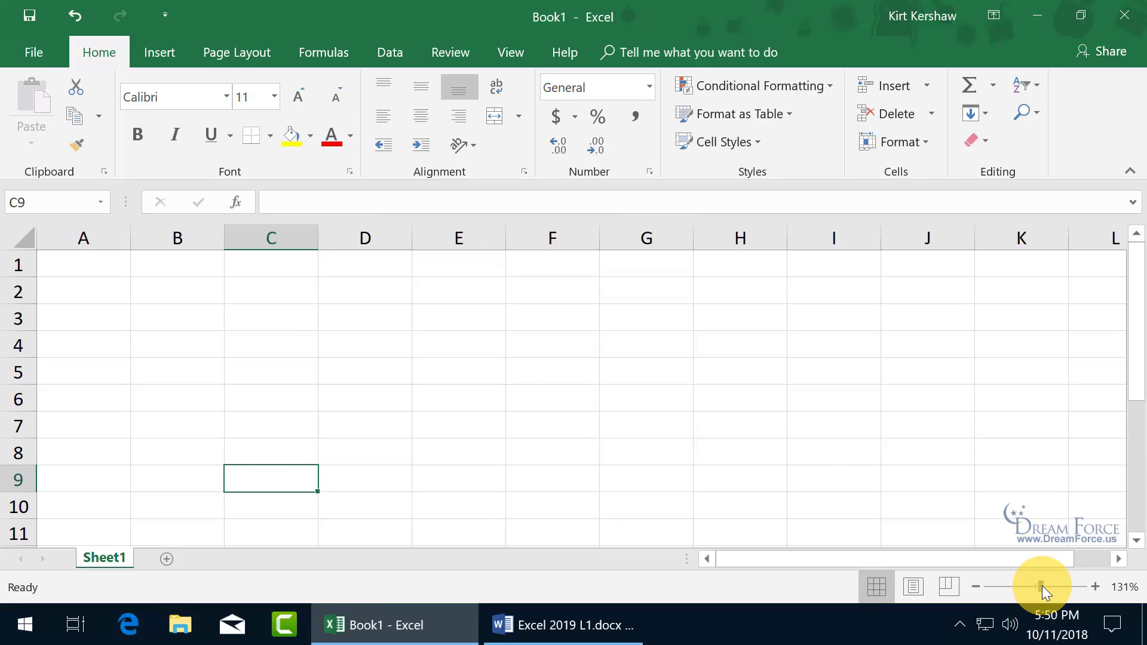
left_click(1125, 588)
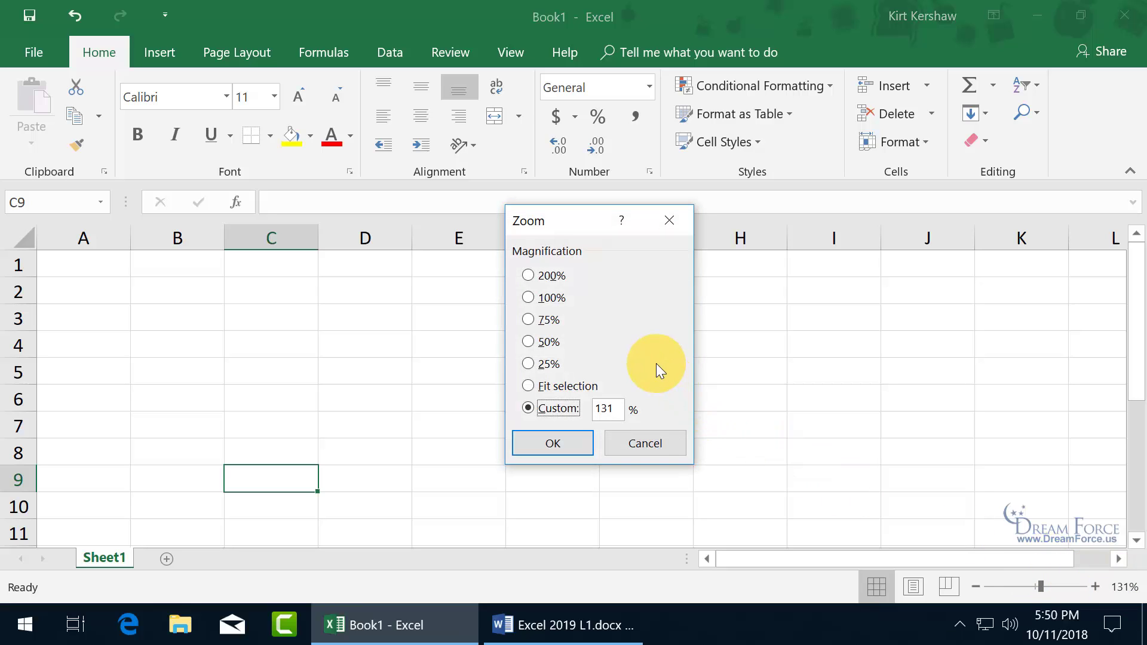
left_click_drag(615, 408, 583, 409)
type("62")
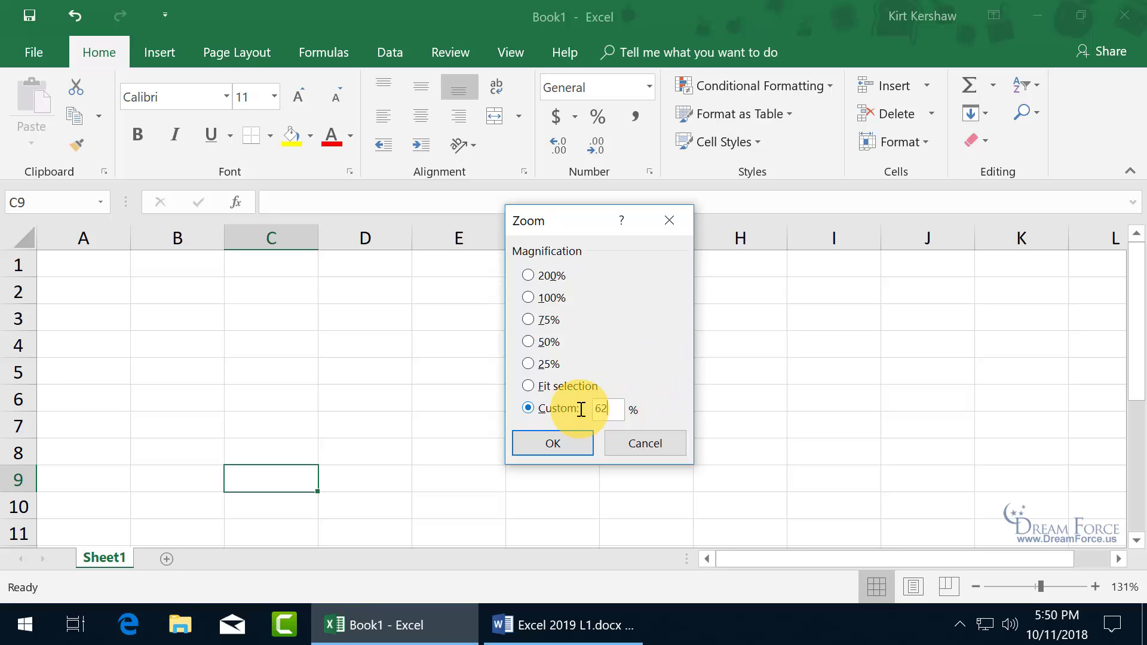
key("Return")
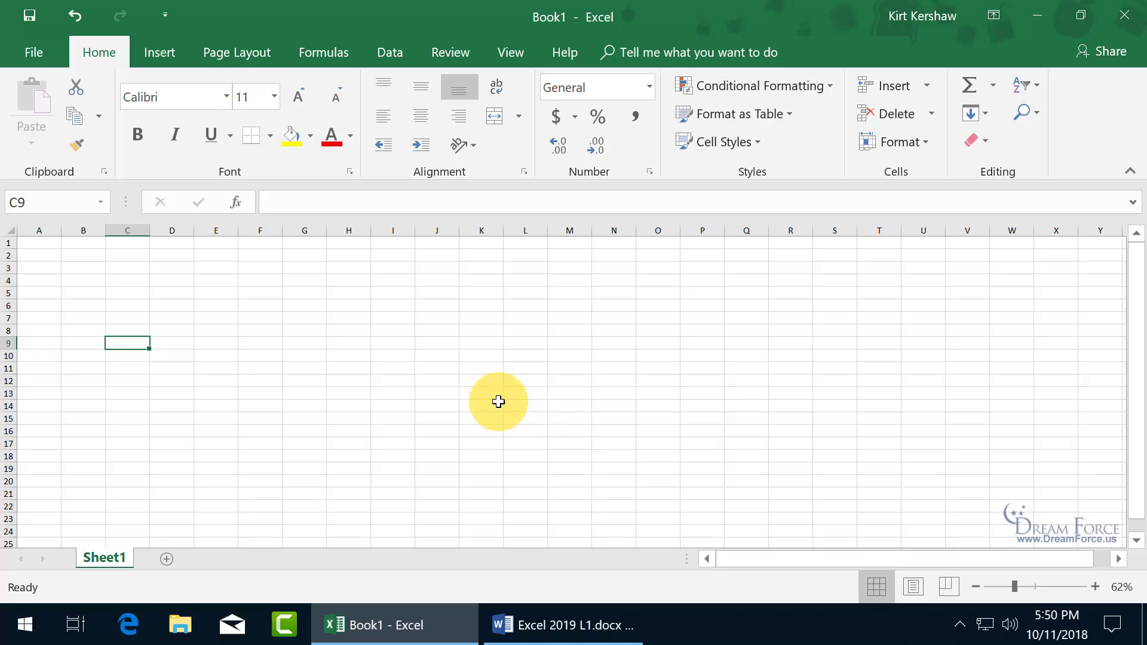
left_click(1122, 588)
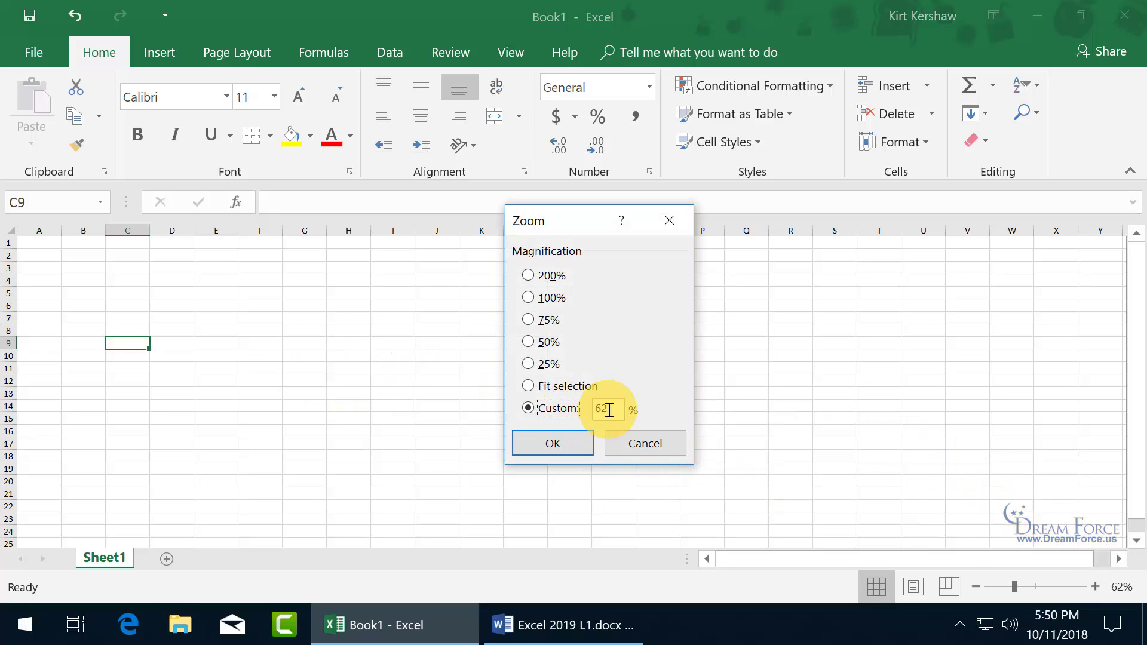
left_click(528, 297)
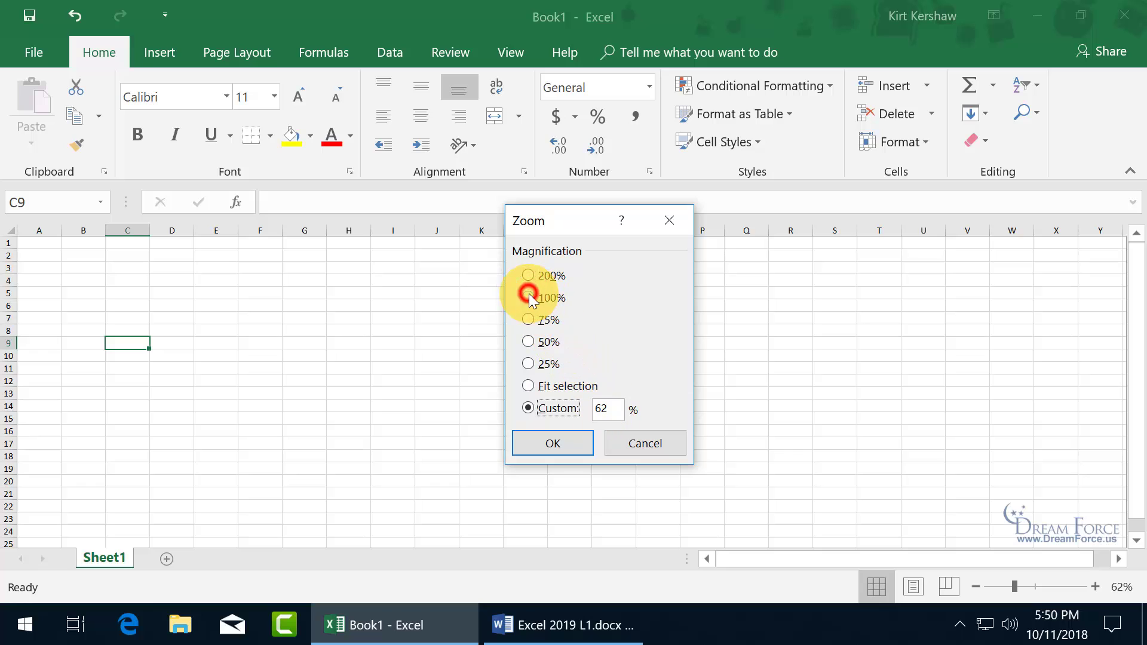
left_click(551, 442)
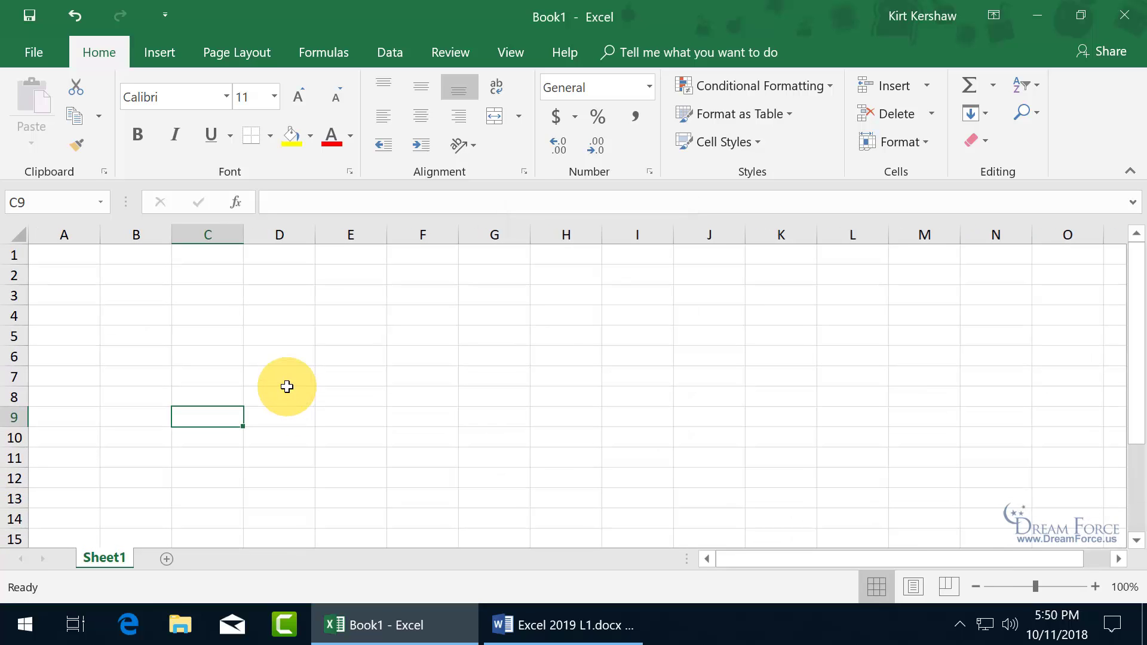
Select cell A1.
left_click(69, 253)
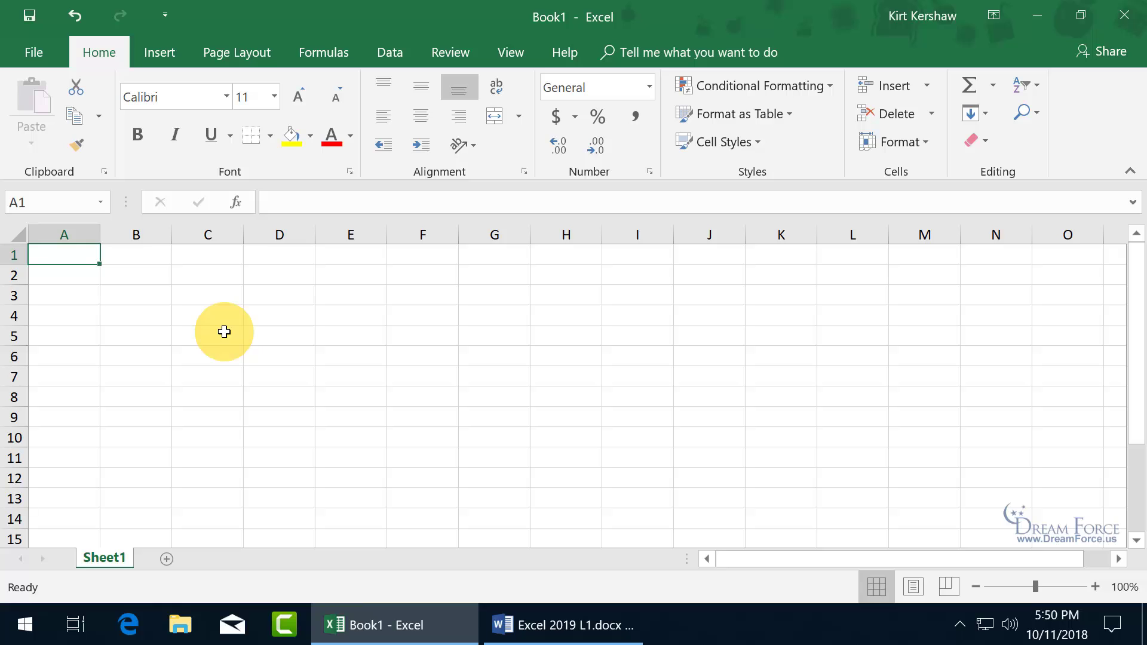